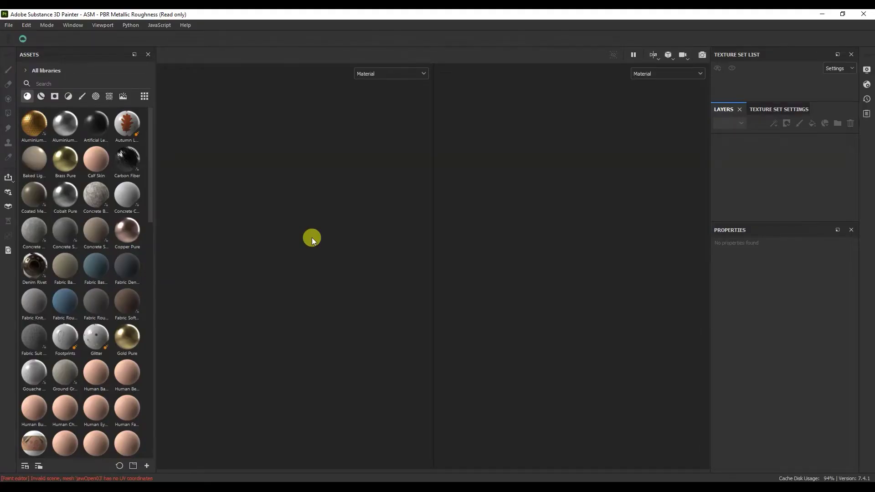
Start a new project and load Ant.fbx from the Ant folder as its mesh file.
left_click(9, 25)
left_click(19, 37)
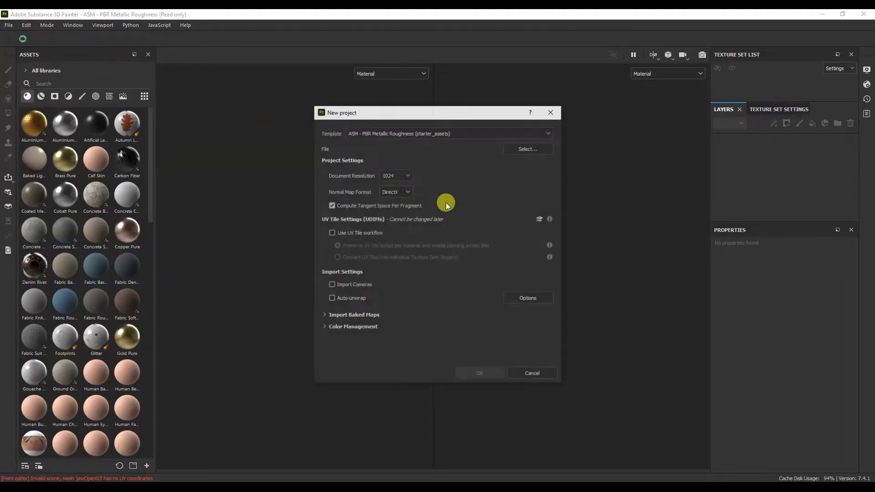
left_click(520, 153)
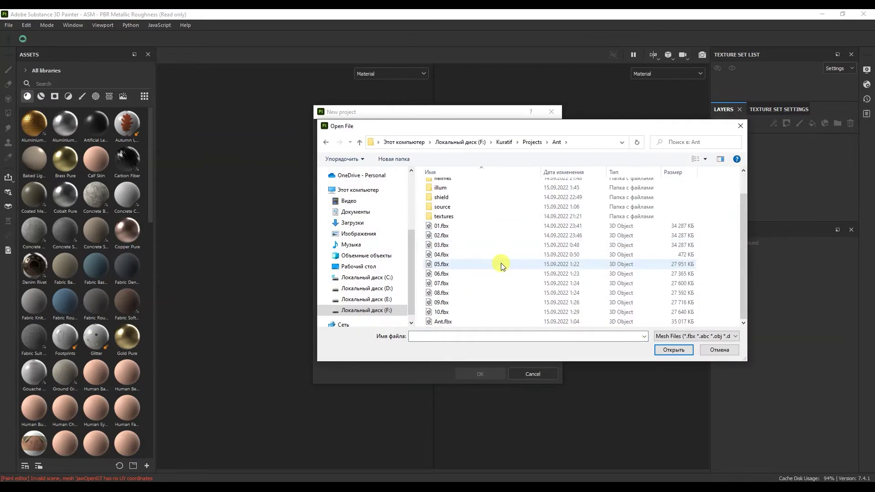
double_click(489, 322)
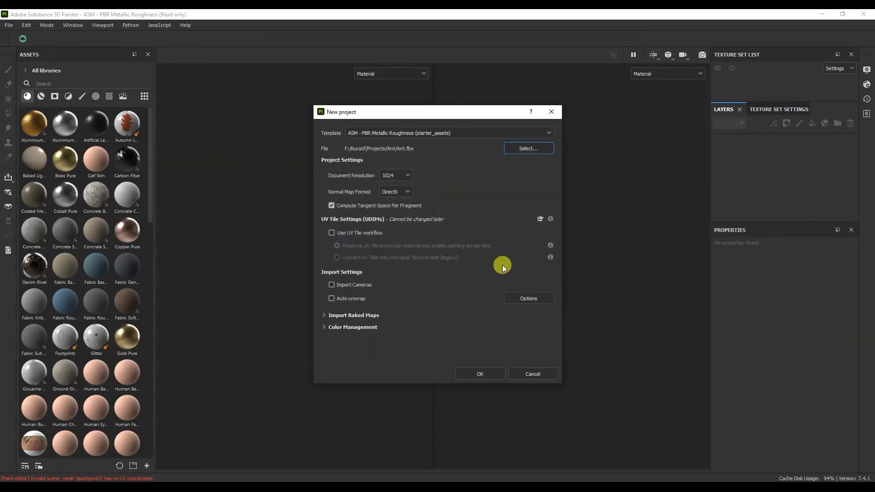
left_click(407, 176)
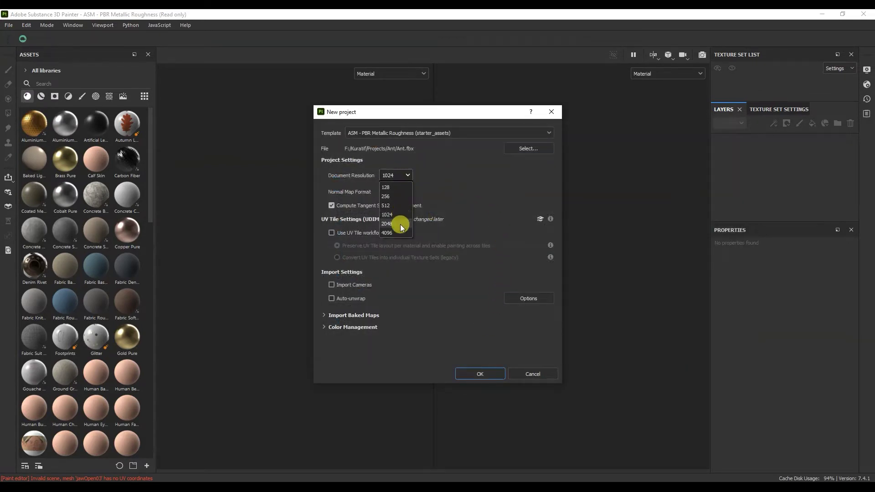
left_click(480, 201)
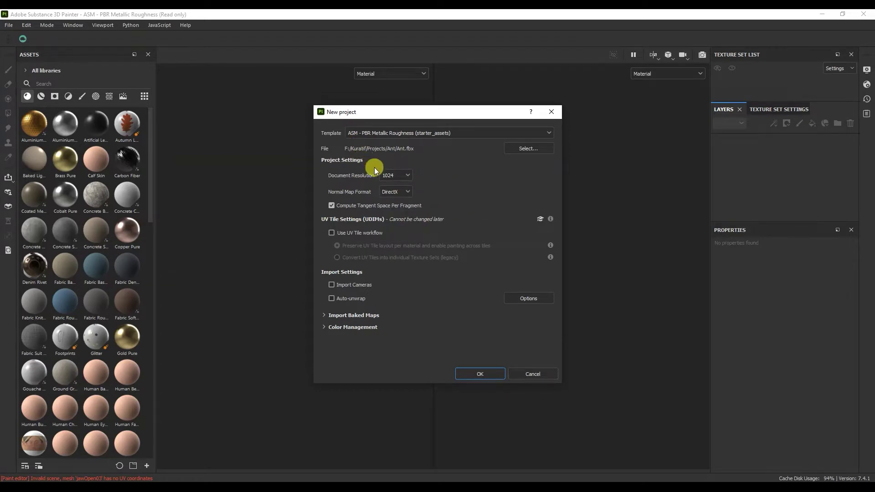
left_click(437, 132)
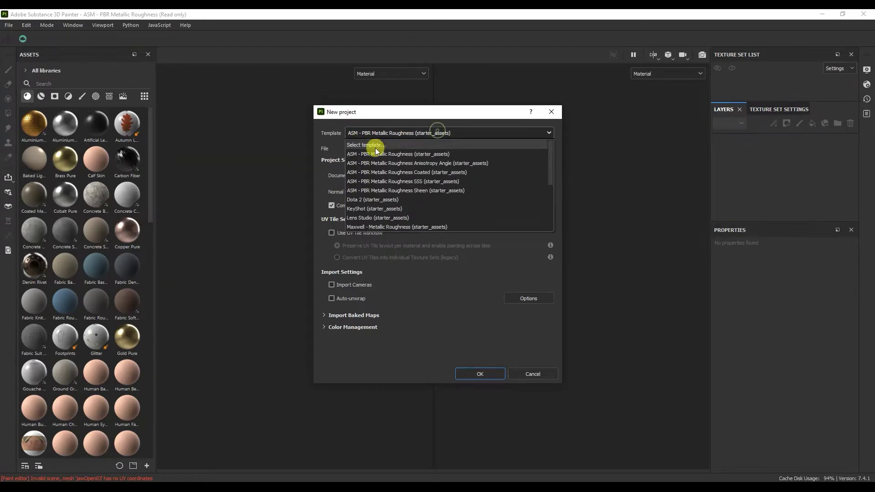
scroll(378, 192, "down", 3)
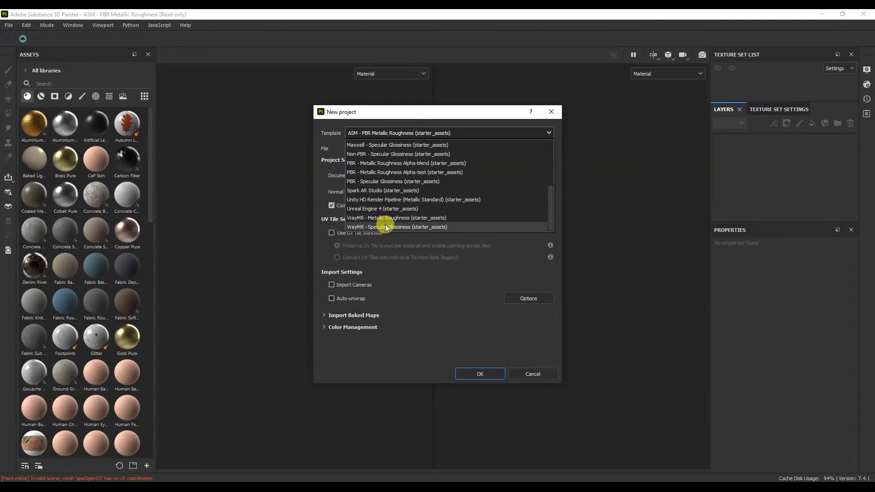
scroll(385, 224, "up", 5)
left_click(411, 133)
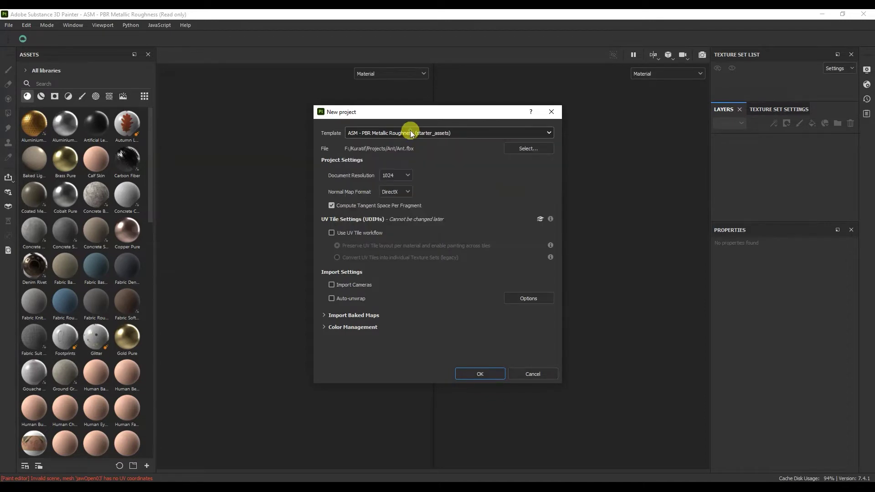
Set the document resolution to 2048 and create the project with the DirectX normal map format.
left_click(389, 175)
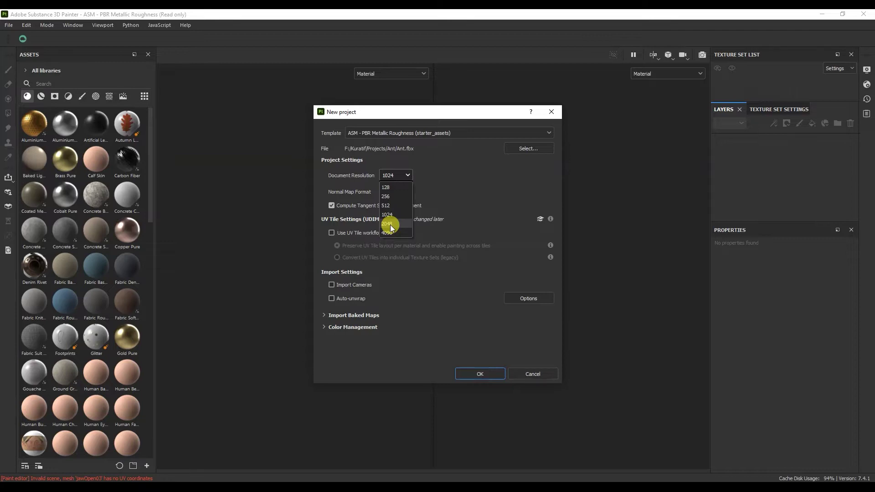
left_click(390, 224)
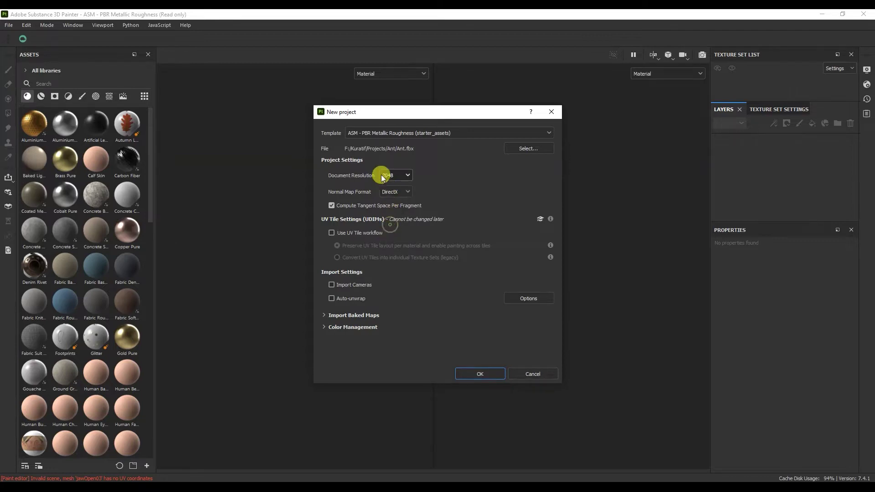
left_click(395, 191)
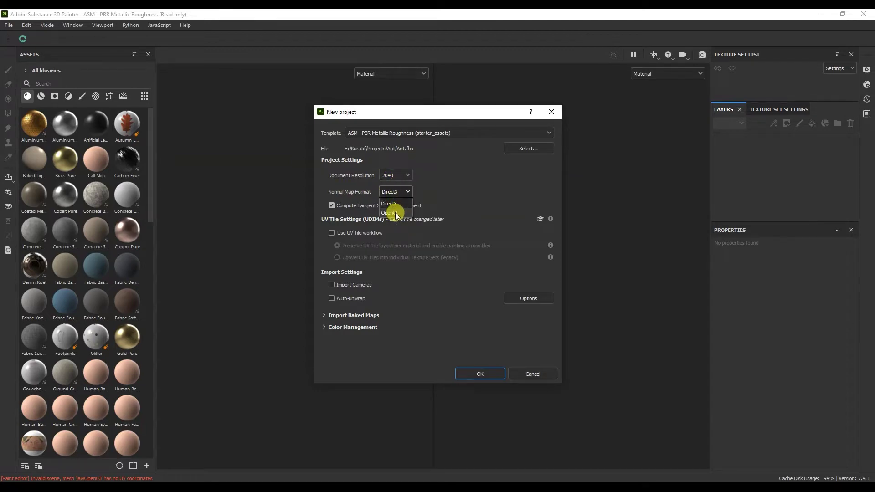
left_click(357, 204)
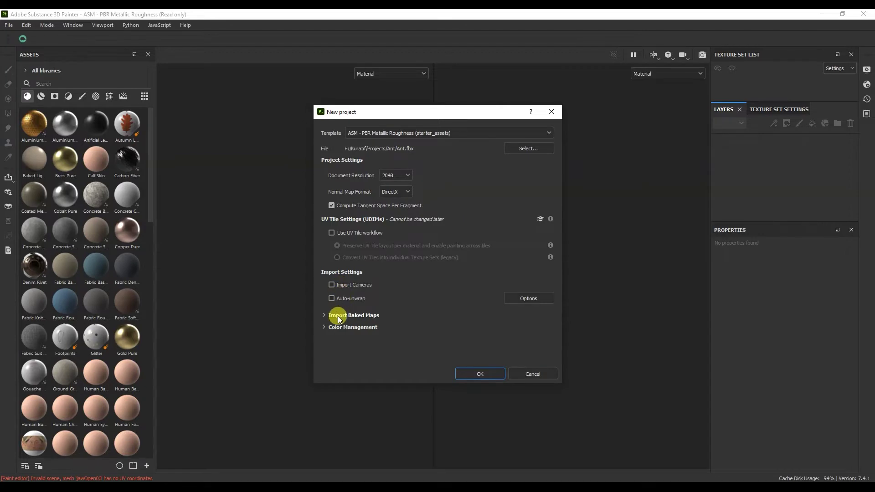
left_click(324, 315)
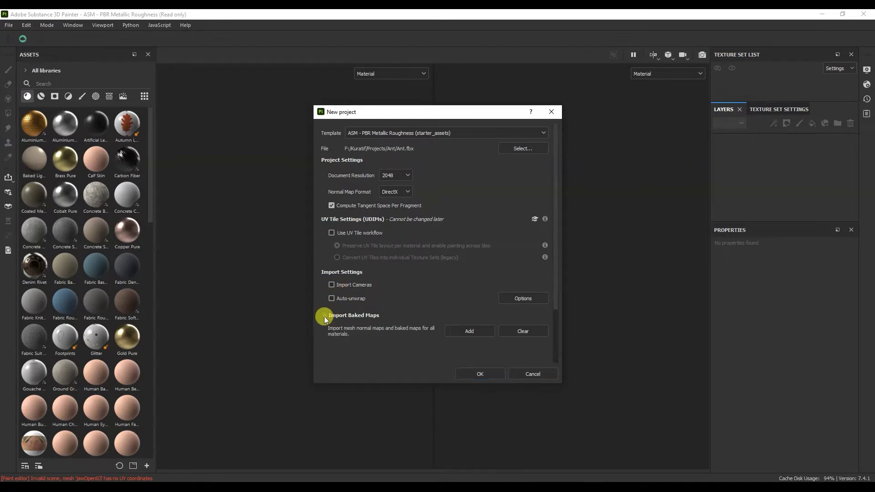
left_click(324, 315)
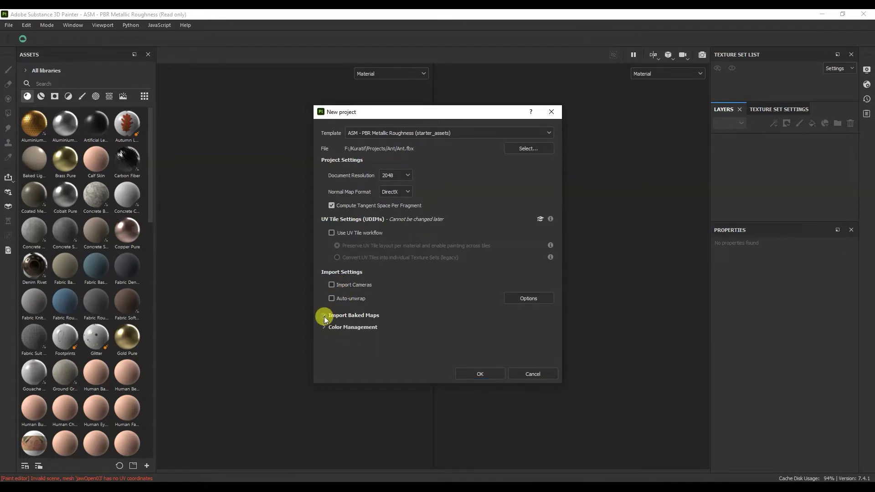
left_click(478, 375)
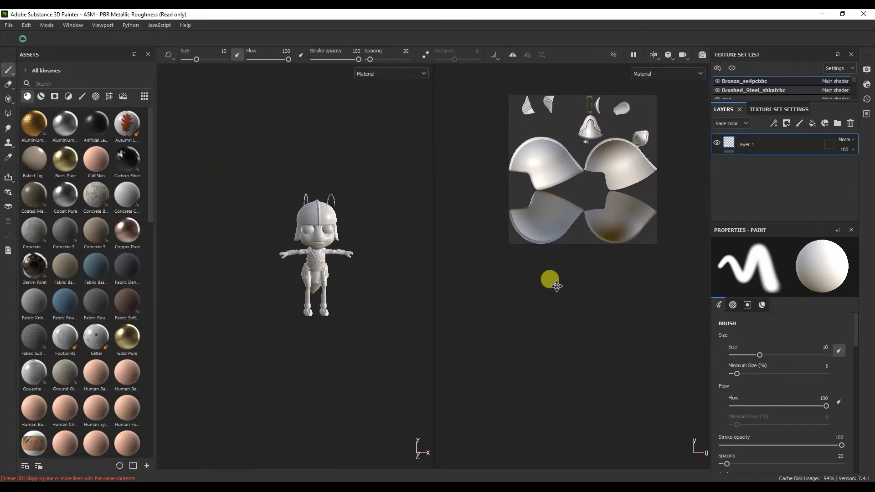
middle_click_drag(556, 286, 553, 328)
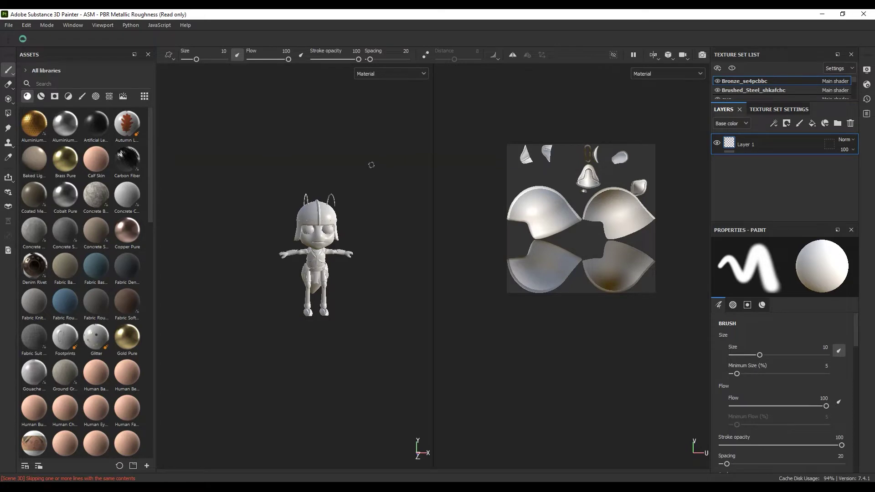
left_click_drag(371, 164, 305, 172, "alt")
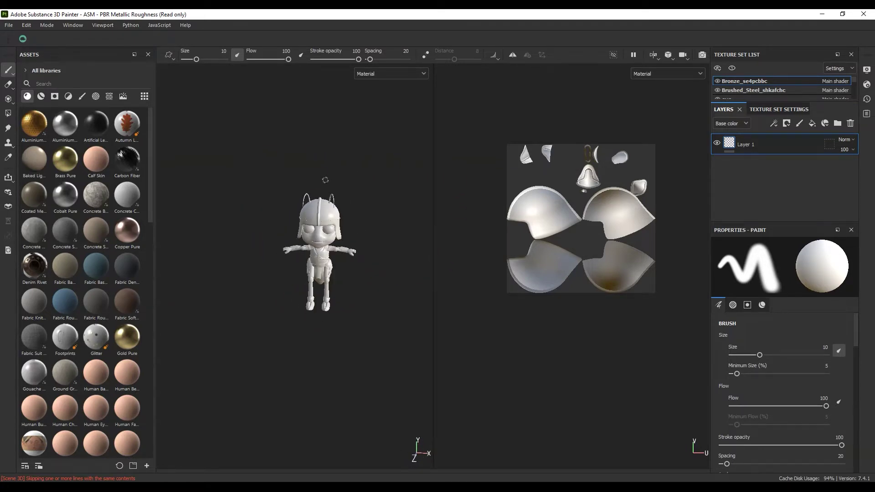
right_click_drag(325, 180, 340, 272, "alt")
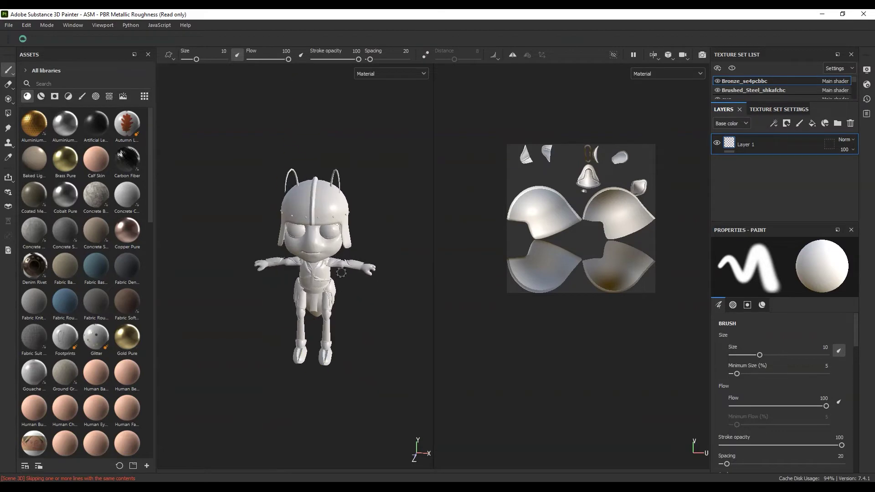
middle_click_drag(341, 273, 302, 232, "alt")
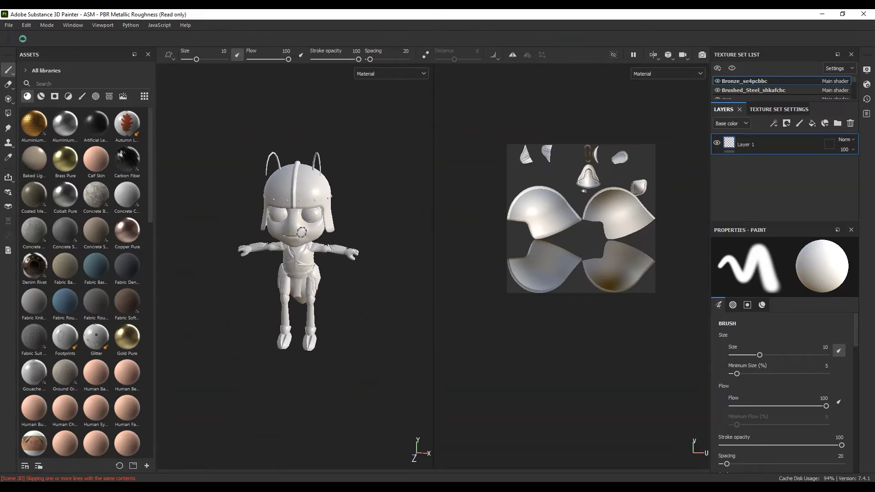
left_click(375, 74)
left_click(391, 85)
Enlarge the texture set list and examine the UV layouts of several texture sets, returning to Bronze_se4pcbbc.
left_click_drag(738, 104, 746, 185)
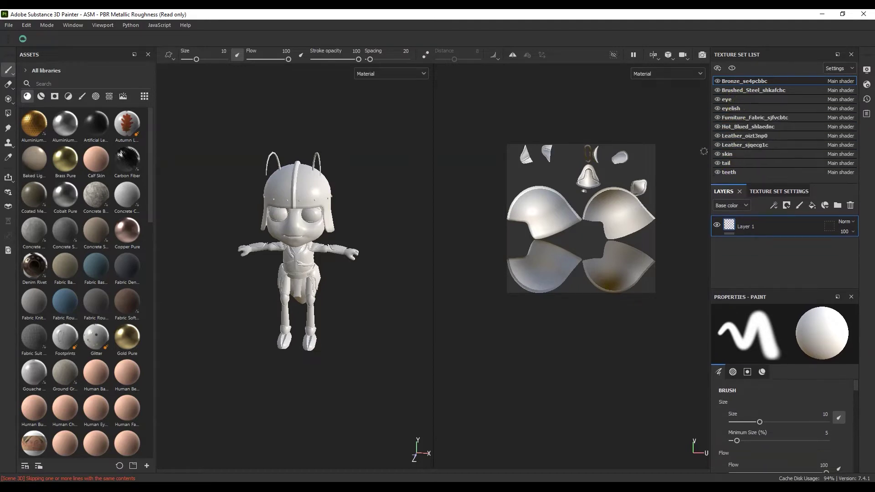
left_click(742, 91)
left_click(746, 110)
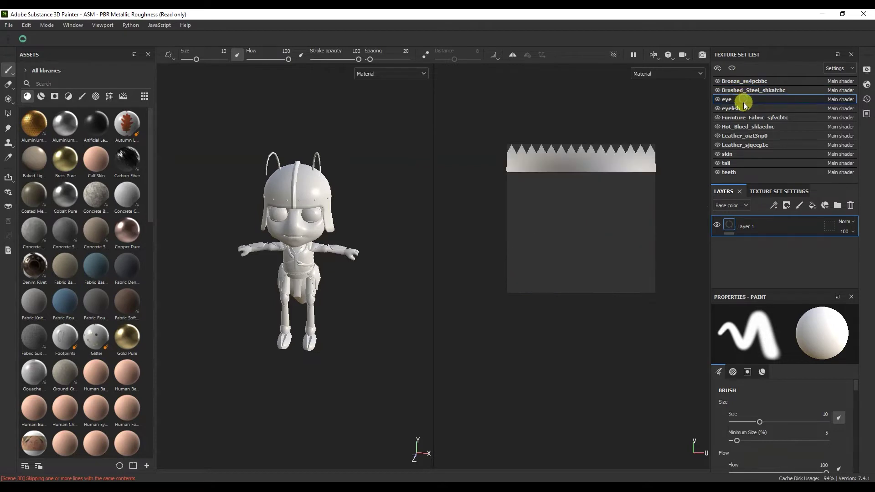
left_click(746, 118)
left_click(747, 136)
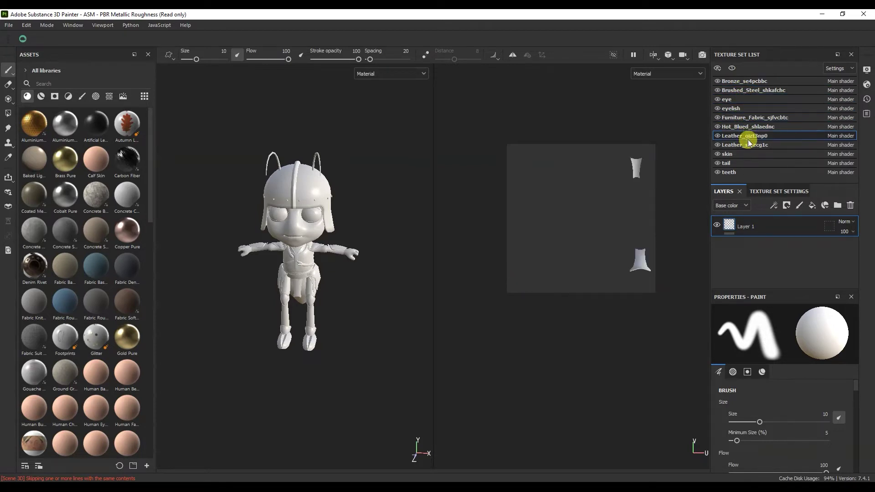
left_click(747, 145)
left_click(748, 163)
left_click(749, 171)
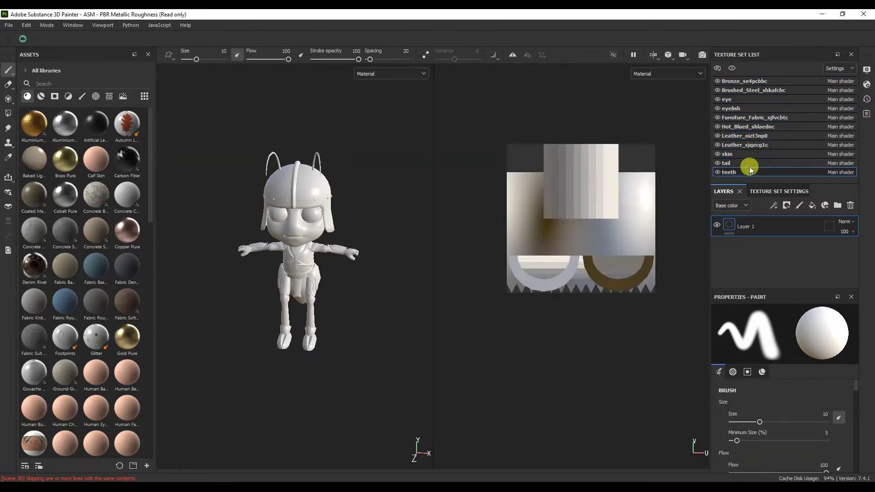
left_click(755, 81)
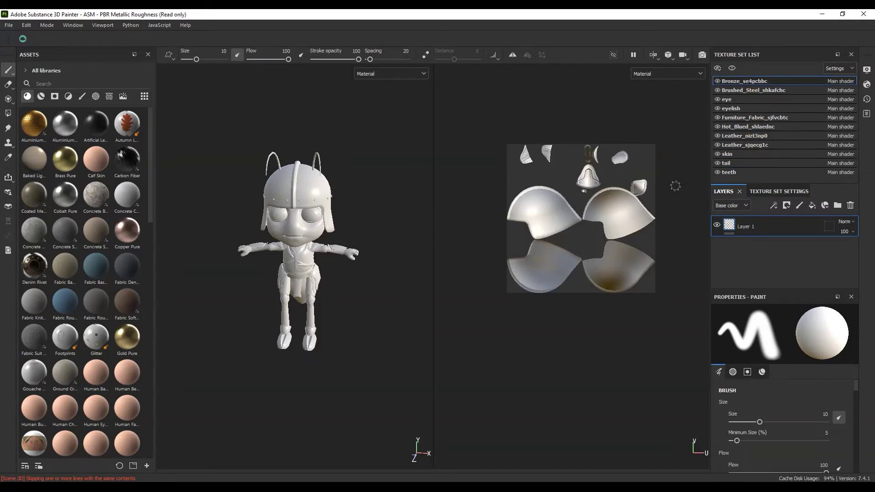
Add a fill layer above Layer 1 in the Bronze_se4pcbbc texture set and select it for editing.
left_click_drag(752, 181, 755, 138)
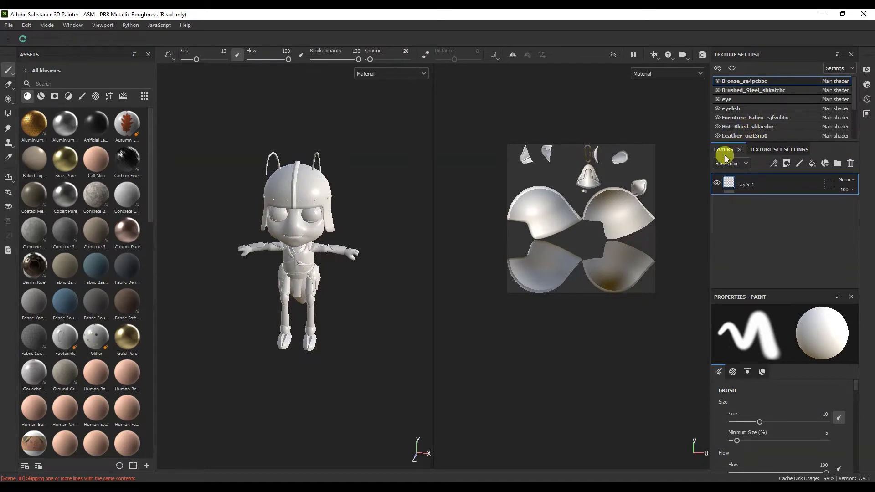
left_click(811, 163)
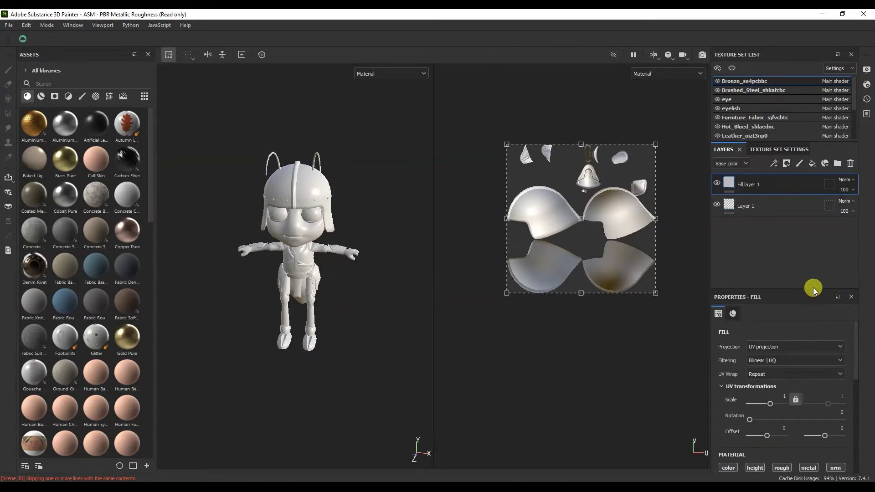
left_click_drag(814, 290, 807, 220)
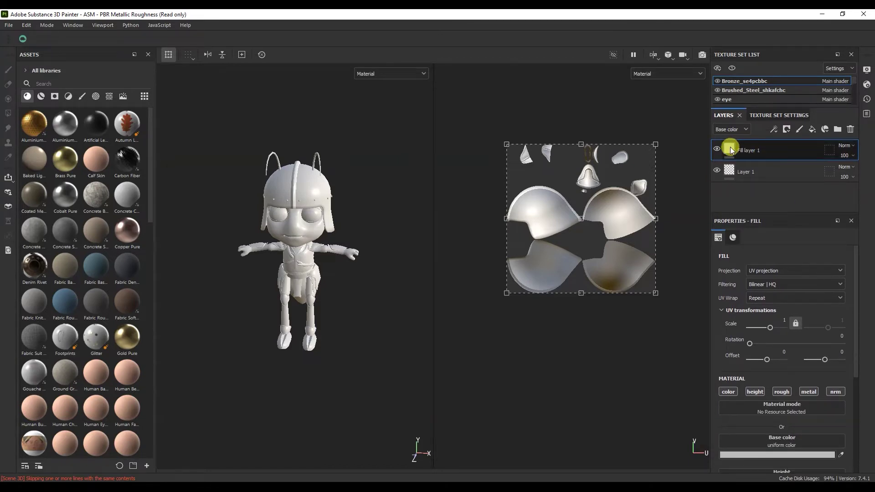
left_click(756, 168)
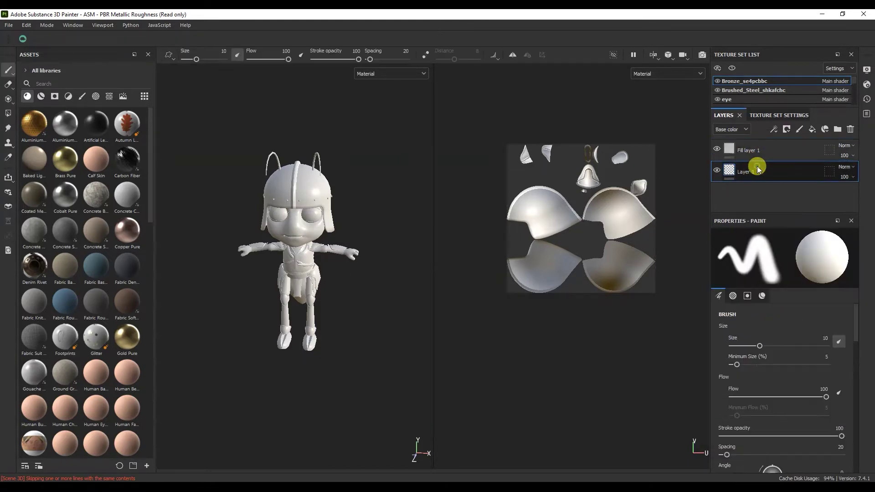
left_click(761, 150)
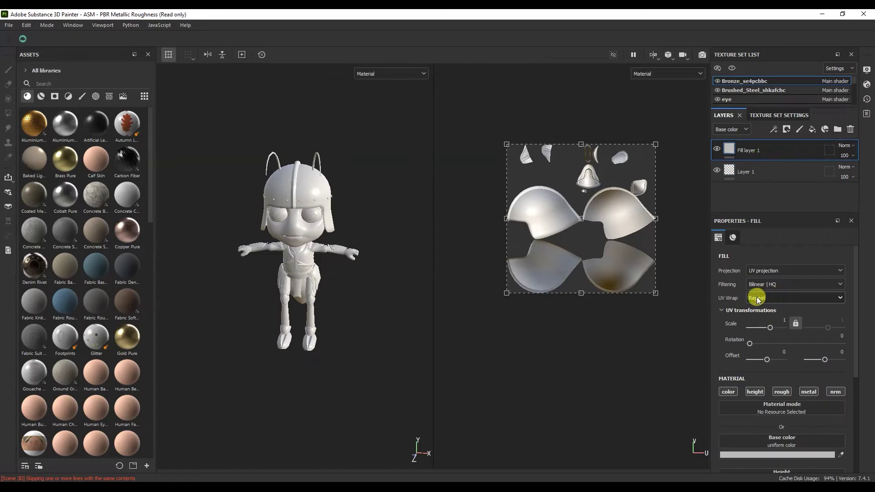
Set the fill layer's base color to red E01010.
left_click(780, 454)
left_click(750, 331)
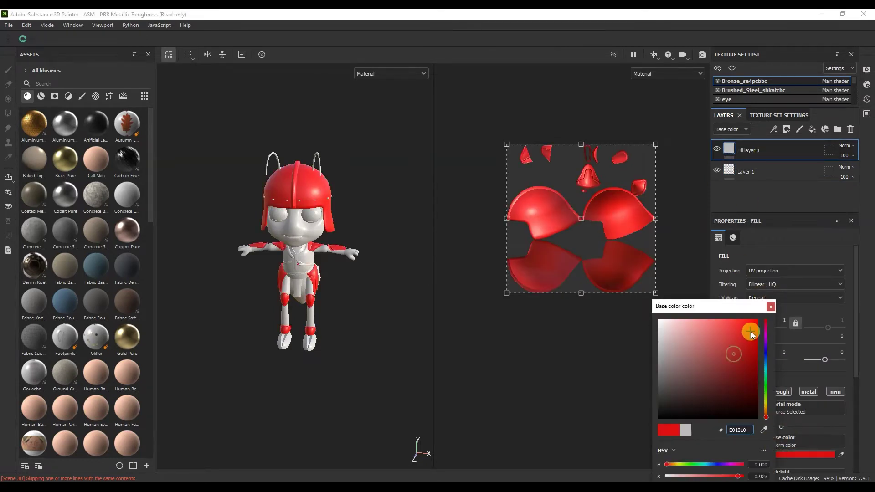
scroll(811, 296, "down", 2)
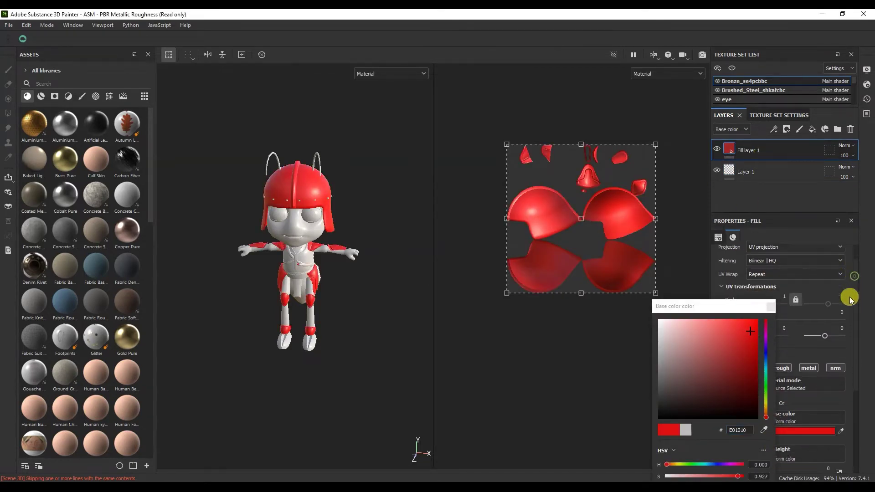
left_click(771, 312)
Set the fill layer's roughness to 0 and its metallic value to about 0.53.
left_click_drag(850, 318, 850, 367)
left_click_drag(756, 415, 696, 417)
left_click_drag(748, 454, 786, 450)
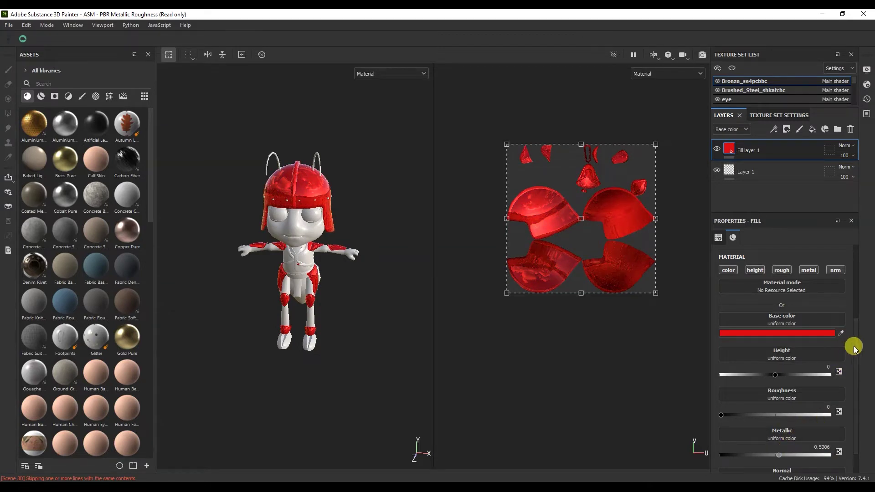
scroll(854, 350, "down", 2)
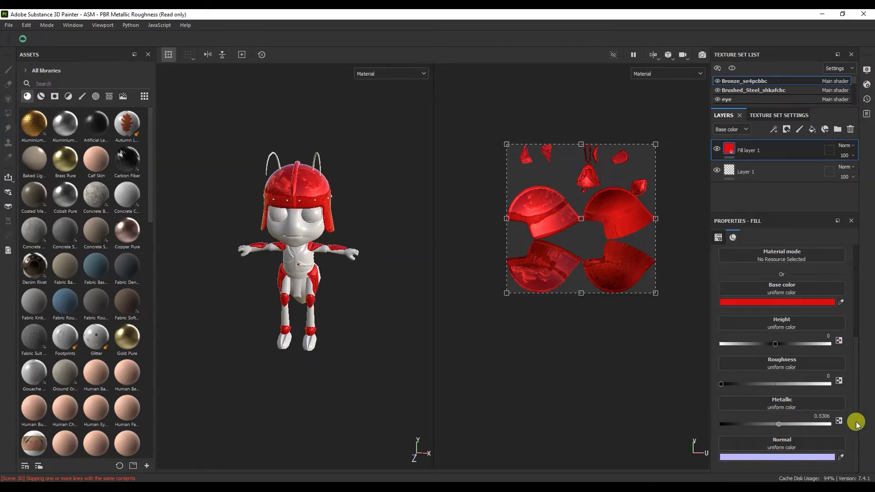
left_click_drag(855, 383, 855, 283)
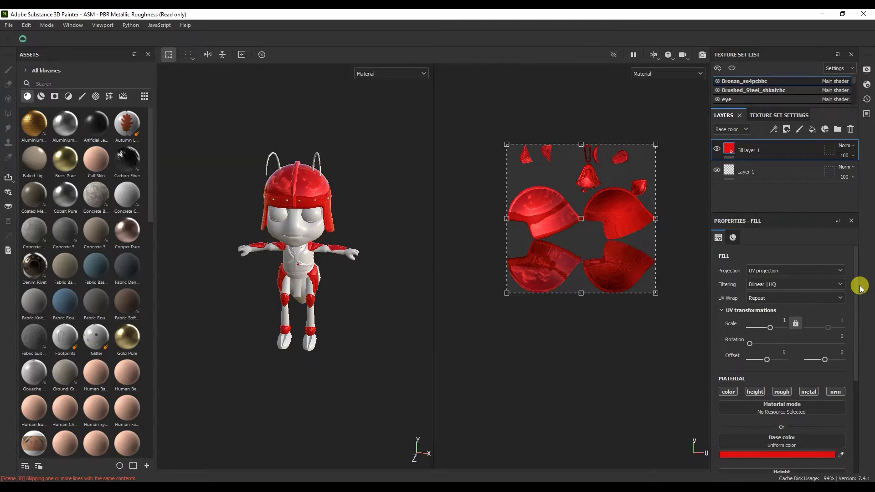
Open the mesh map baking settings from the Bronze_se4pcbbc texture set's settings.
left_click(785, 116)
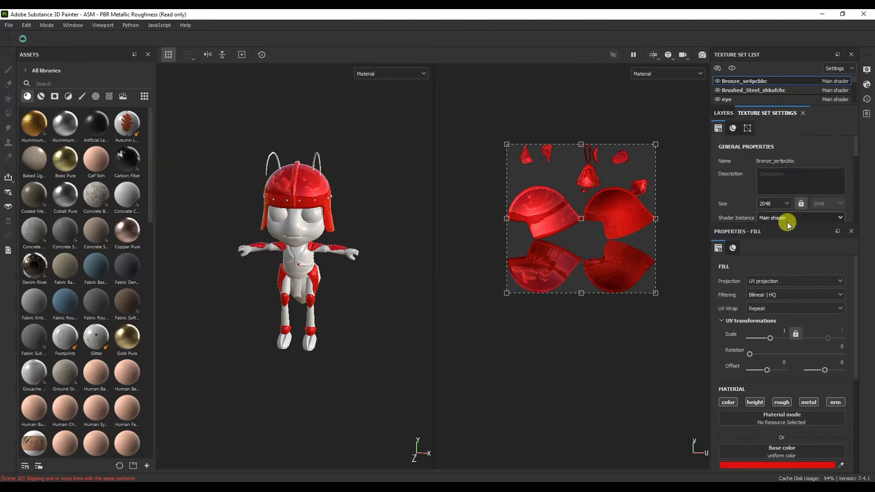
left_click_drag(787, 224, 789, 339)
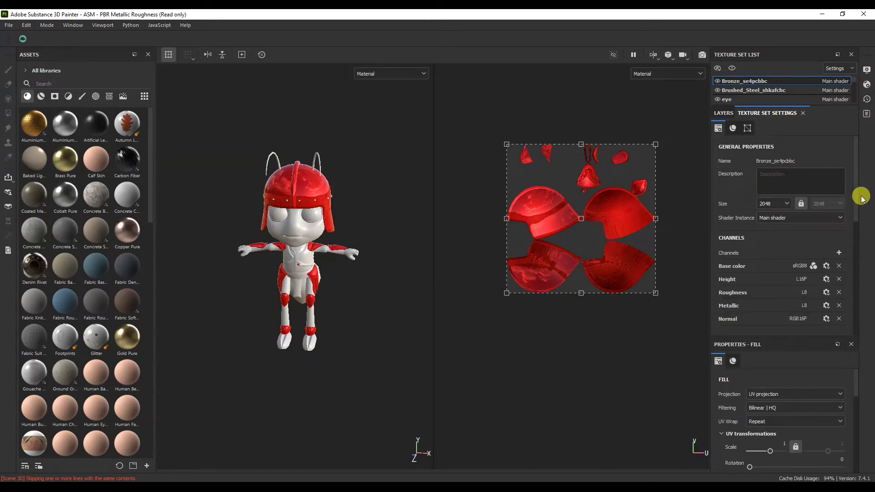
left_click_drag(856, 199, 855, 264)
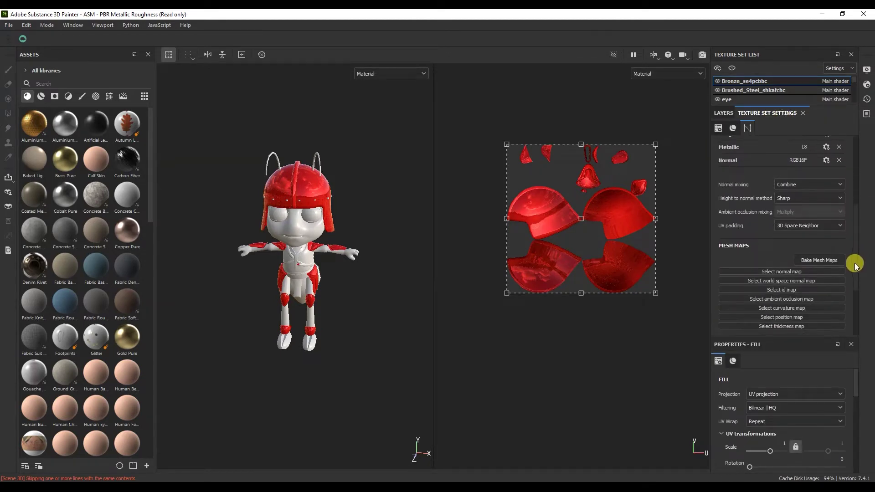
left_click(820, 260)
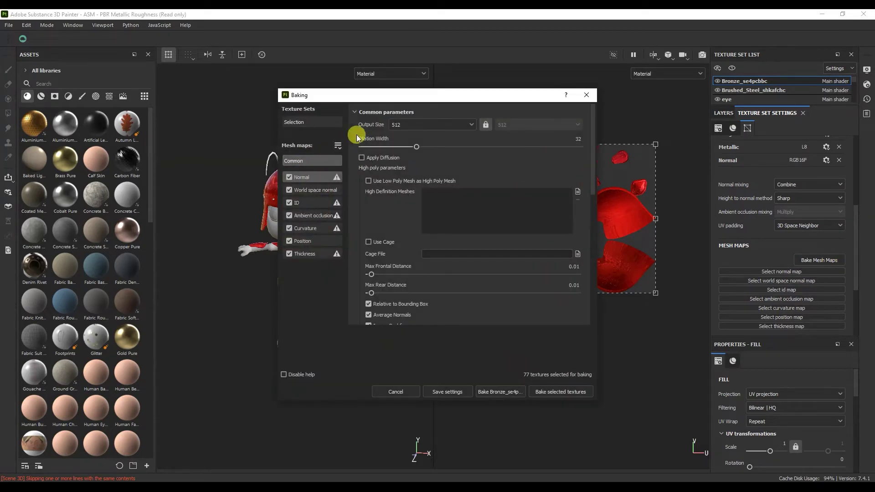
Set the bake output size to 2048 and enable Apply Diffusion and Use Low Poly Mesh as High Poly Mesh.
left_click(408, 126)
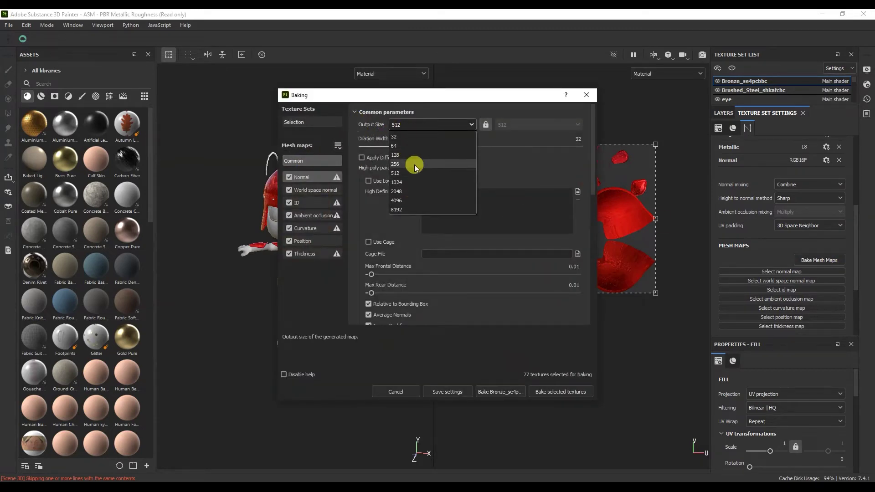
left_click(411, 187)
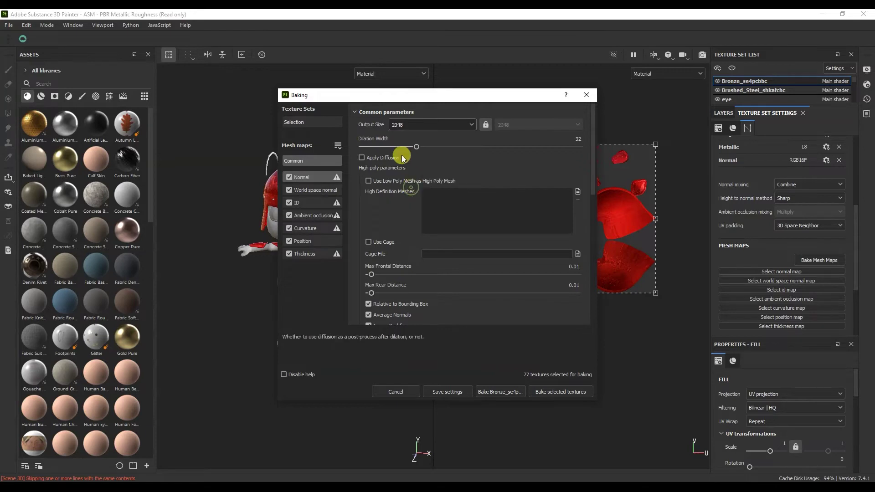
left_click(396, 157)
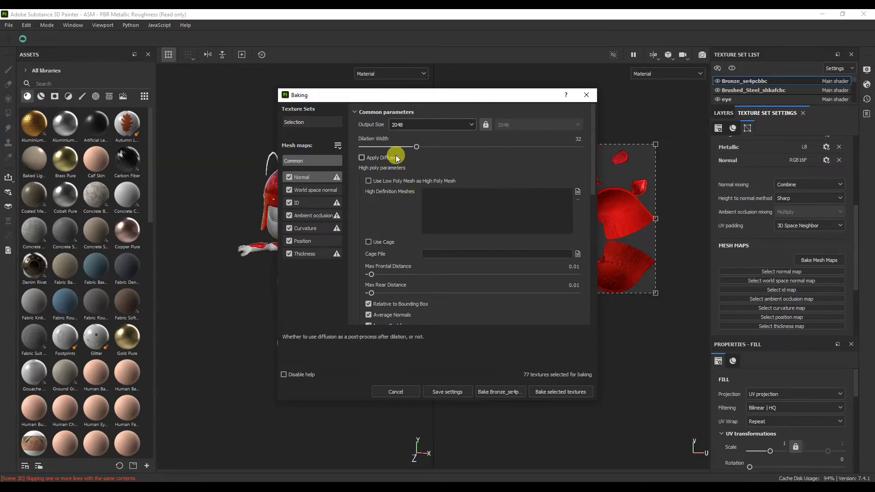
left_click(402, 179)
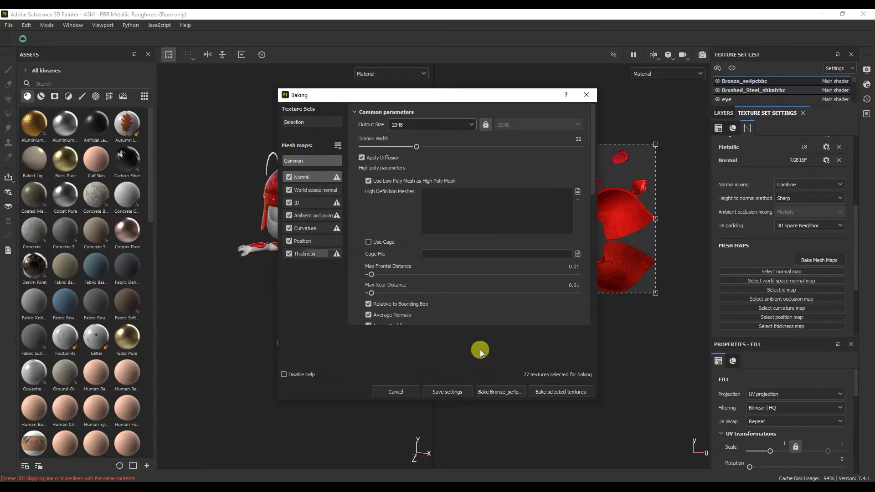
Bake all mesh maps for the Bronze_se4pcbbc texture set and review the resulting map list.
left_click(532, 391)
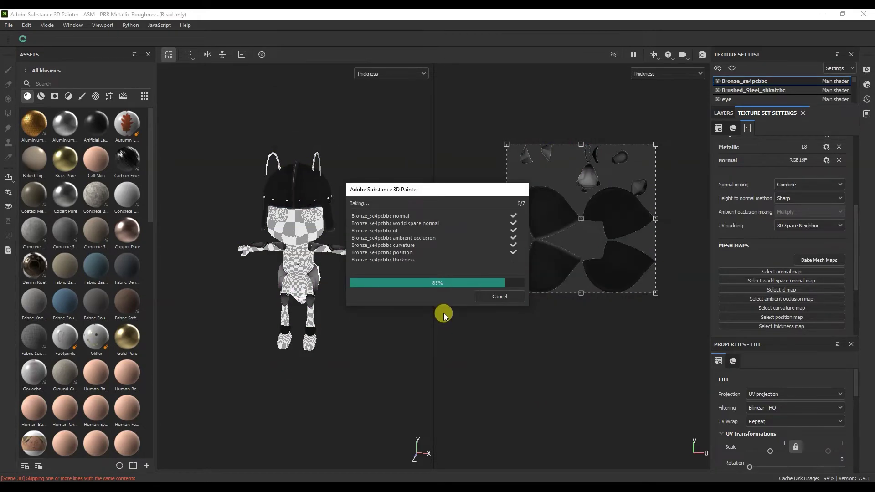
left_click(486, 296)
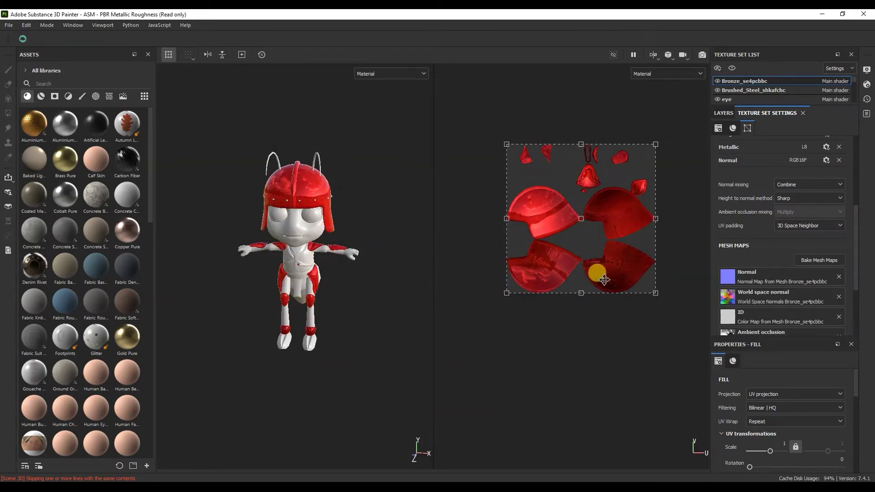
scroll(775, 289, "down", 3)
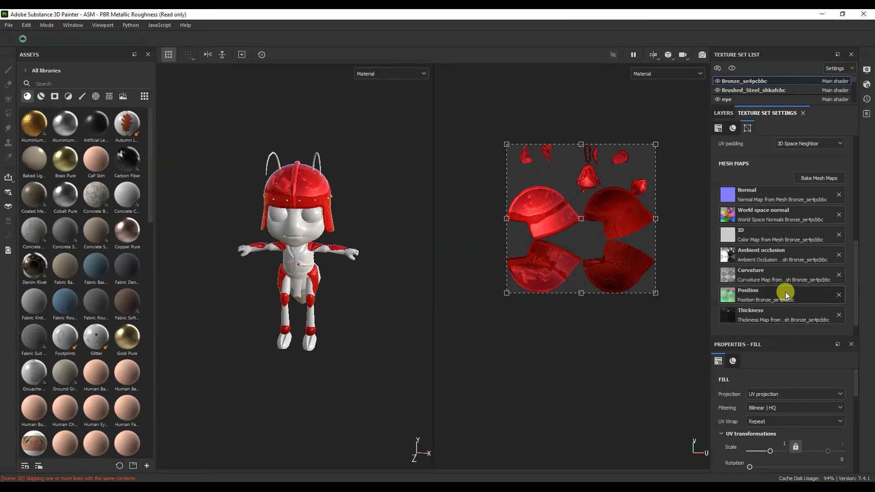
Add the Machinery smart material above Fill layer 1 in the Bronze_se4pcbbc layer stack.
left_click(723, 113)
left_click_drag(801, 335, 798, 210)
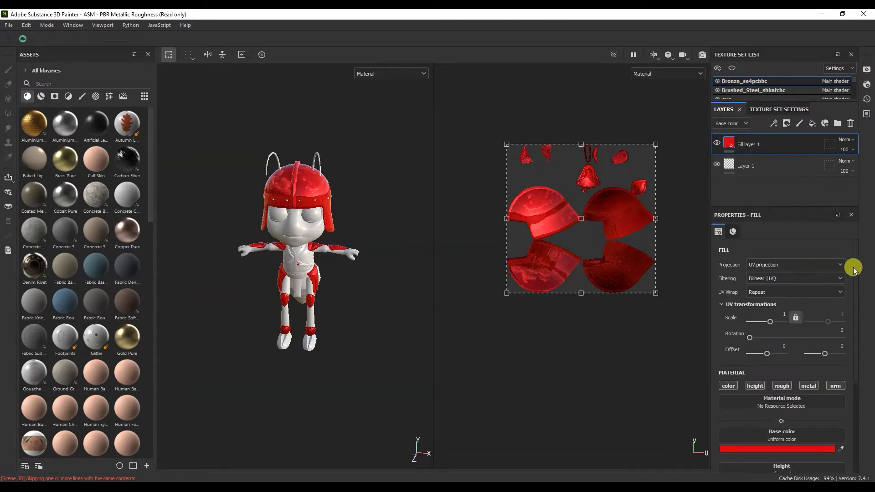
left_click_drag(853, 269, 856, 359)
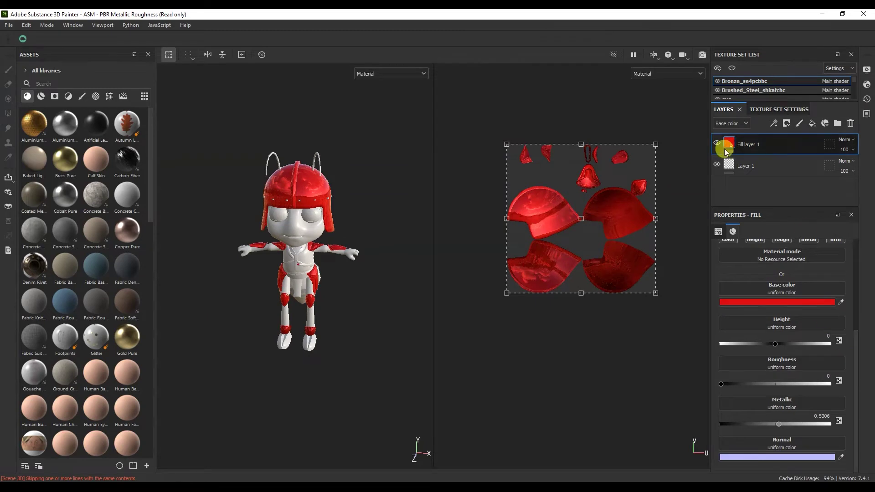
left_click(42, 97)
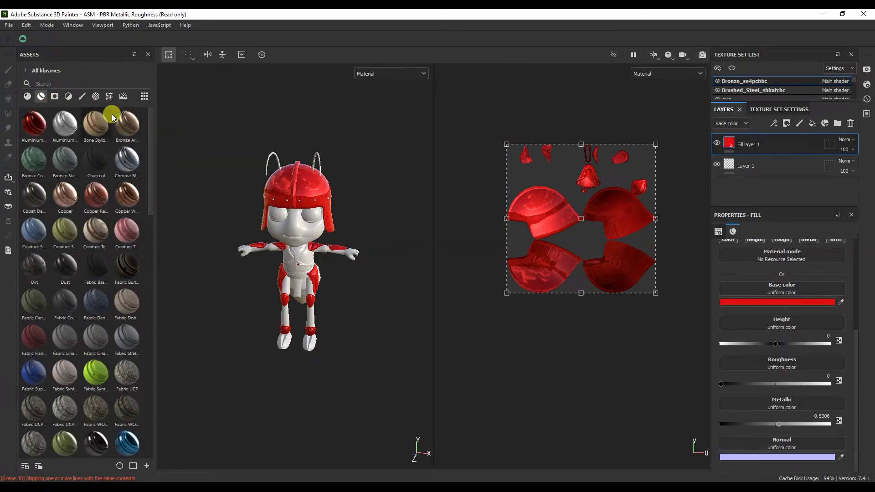
left_click_drag(150, 145, 147, 128)
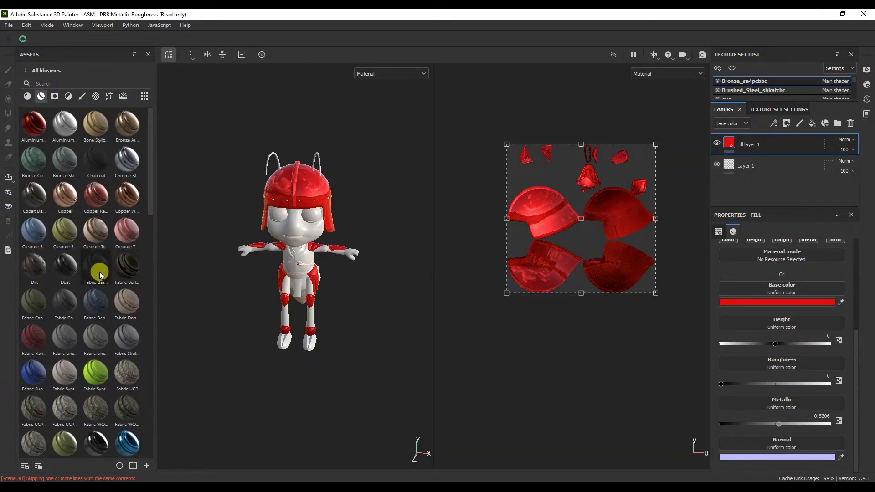
scroll(107, 268, "down", 15)
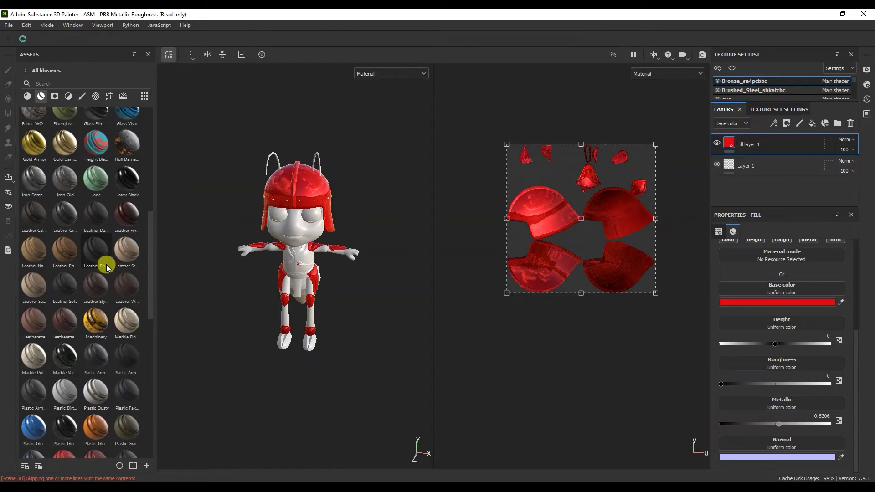
left_click_drag(146, 365, 152, 260)
left_click_drag(95, 214, 733, 141)
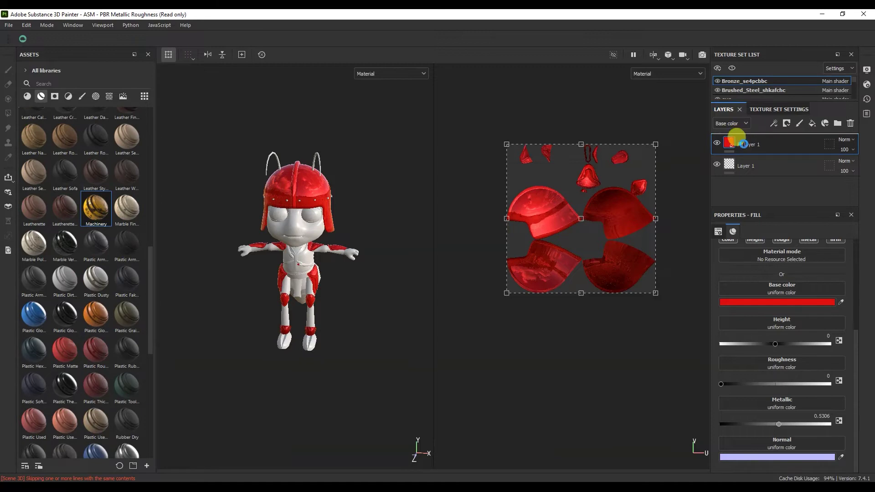
scroll(296, 177, "up", 3)
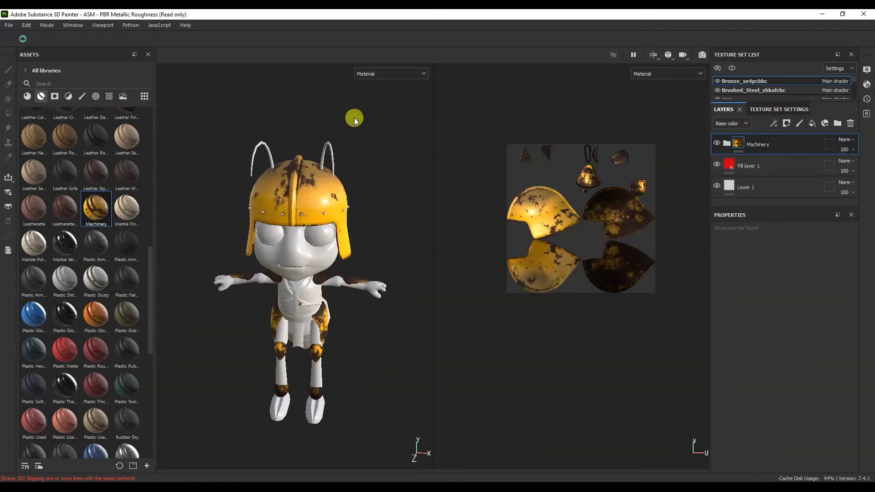
Expand the Machinery group and examine the Metal Base and Dirt layers, including the Dirt mask's Mask Editor parameters.
left_click(726, 144)
scroll(779, 167, "down", 2)
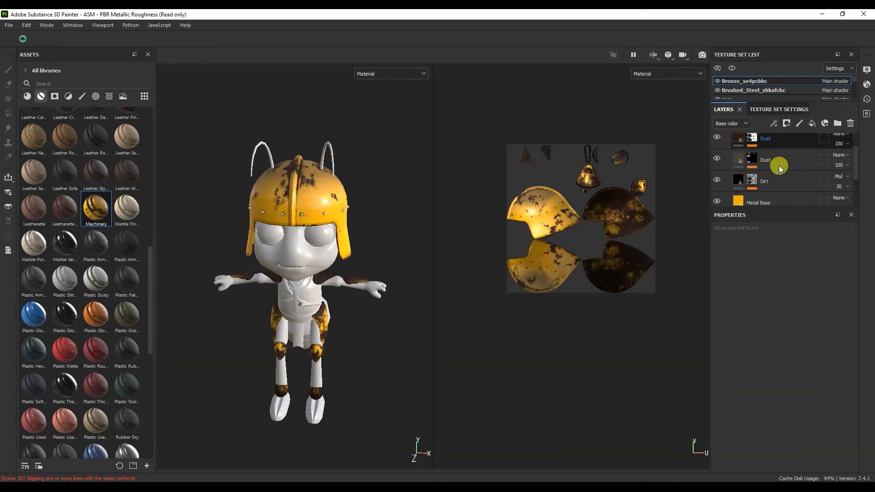
left_click(780, 169)
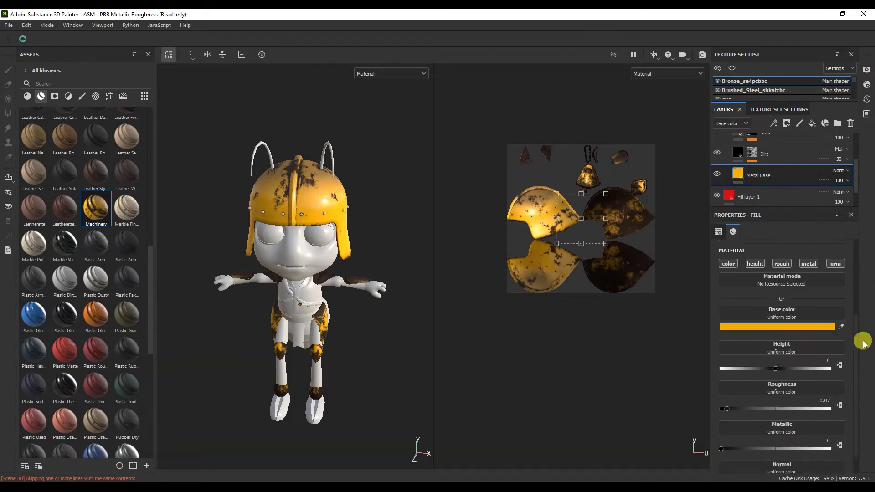
scroll(864, 342, "down", 1)
left_click_drag(866, 337, 862, 265)
left_click(795, 154)
mouse_move(857, 321)
left_mouse_down()
mouse_move(857, 334)
mouse_move(867, 313)
mouse_move(861, 296)
mouse_move(860, 428)
mouse_move(853, 311)
left_mouse_up()
left_click(753, 152)
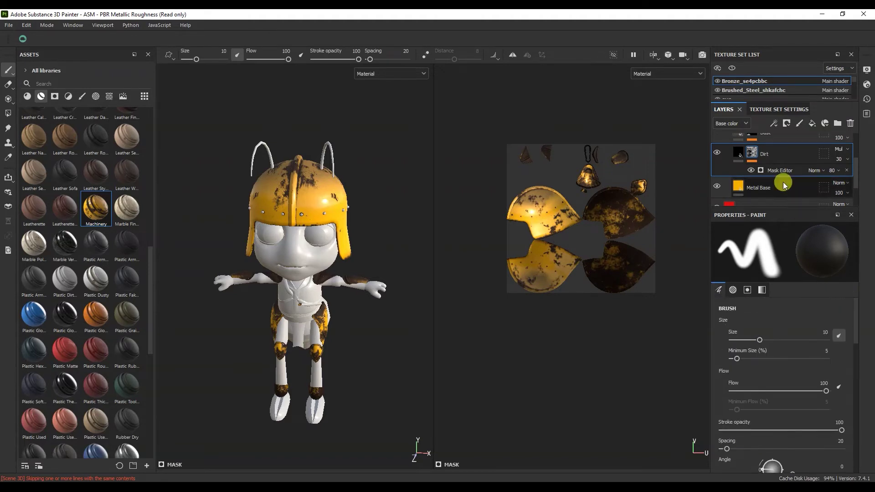
left_click(783, 171)
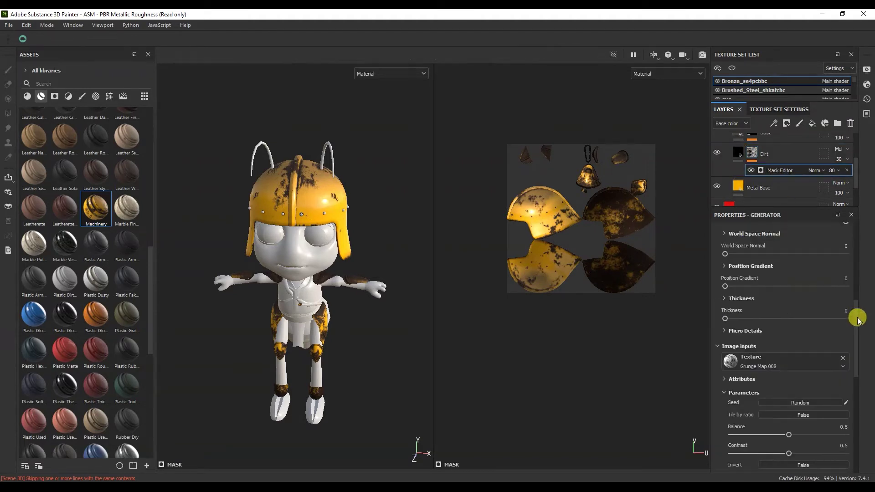
left_click_drag(856, 315, 855, 400)
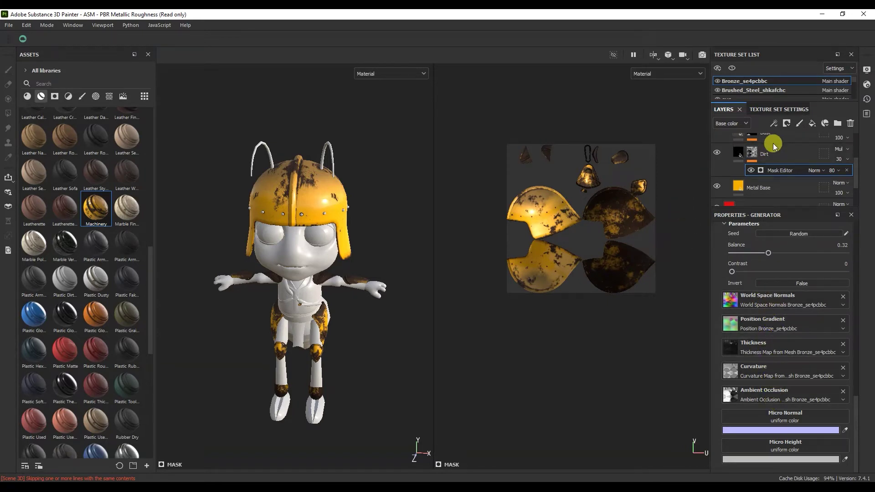
Set the base color of Machinery's Metal Base layer to dark grey 525252.
left_click(741, 186)
left_click(831, 446)
mouse_move(688, 293)
left_mouse_down()
mouse_move(625, 267)
mouse_move(600, 360)
mouse_move(616, 330)
mouse_move(671, 340)
mouse_move(669, 332)
left_mouse_up()
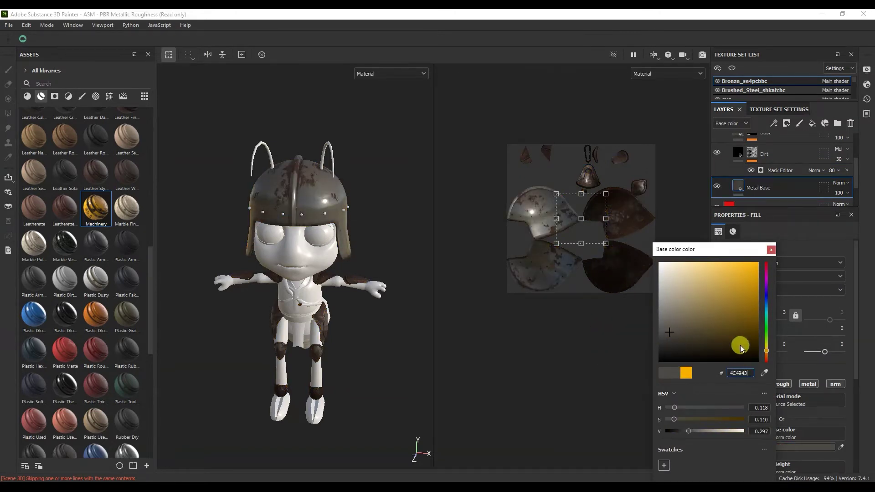
left_click(767, 292)
left_click_drag(675, 300, 566, 328)
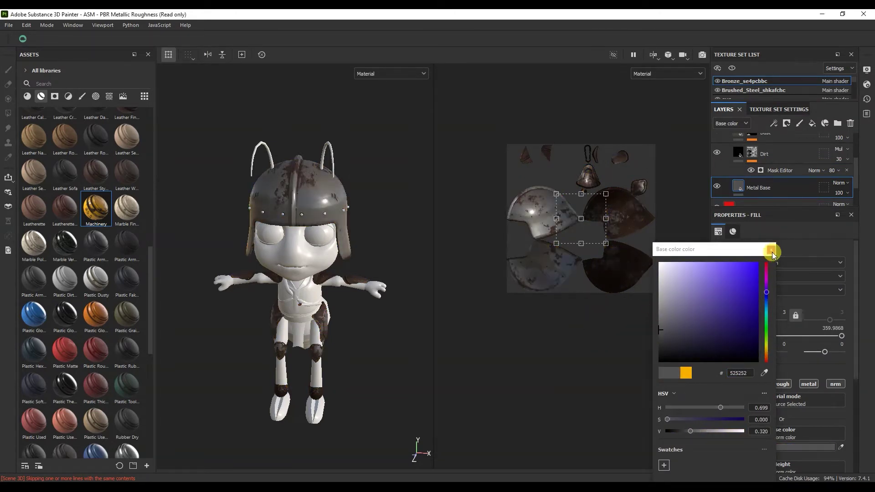
left_click(771, 251)
left_click_drag(261, 264, 320, 270, "alt")
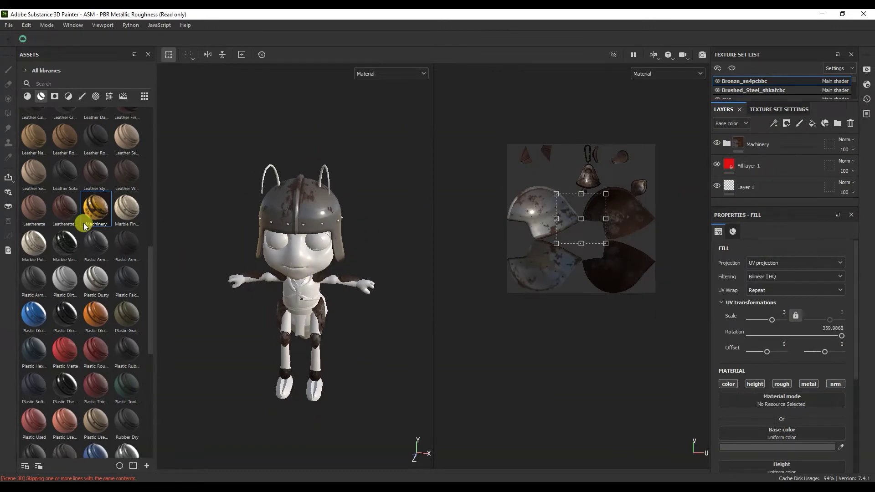
Browse the materials, smart materials, smart masks and filters in the asset library.
left_click(27, 95)
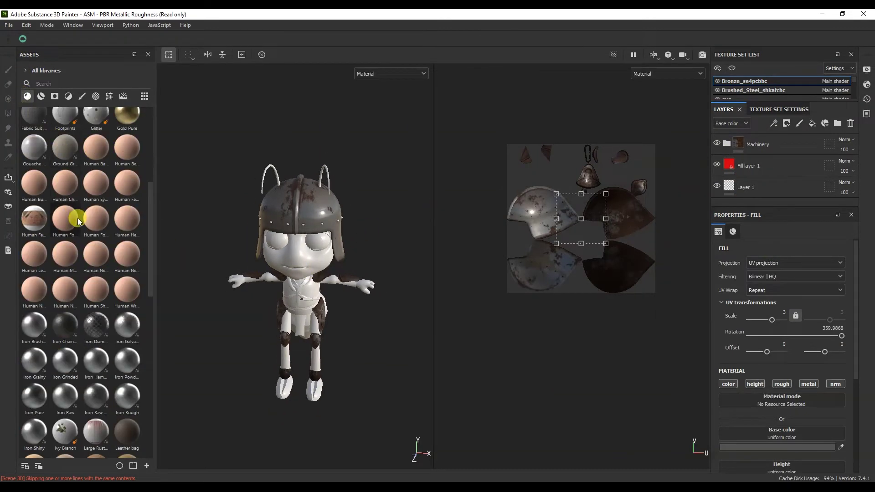
scroll(81, 199, "down", 3)
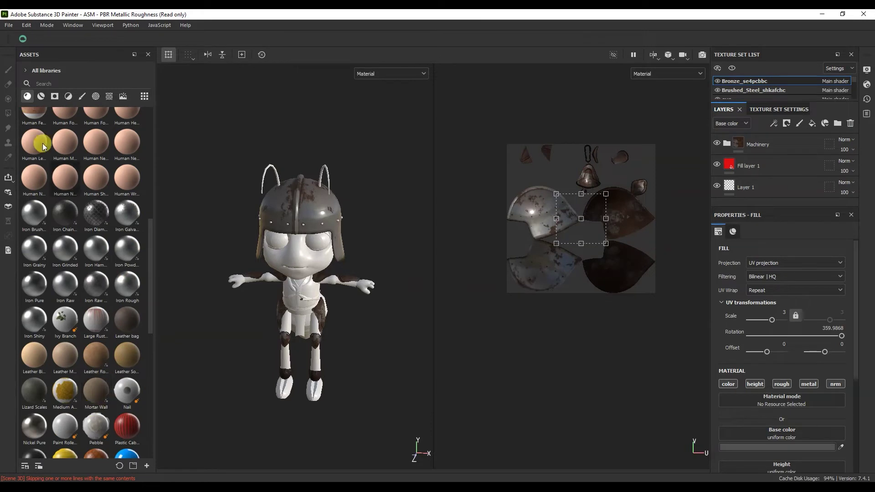
left_click(44, 99)
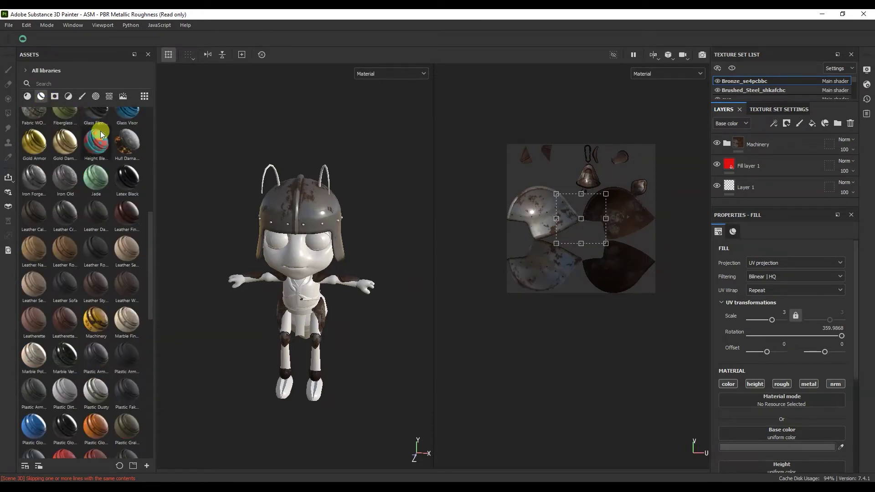
left_click(54, 96)
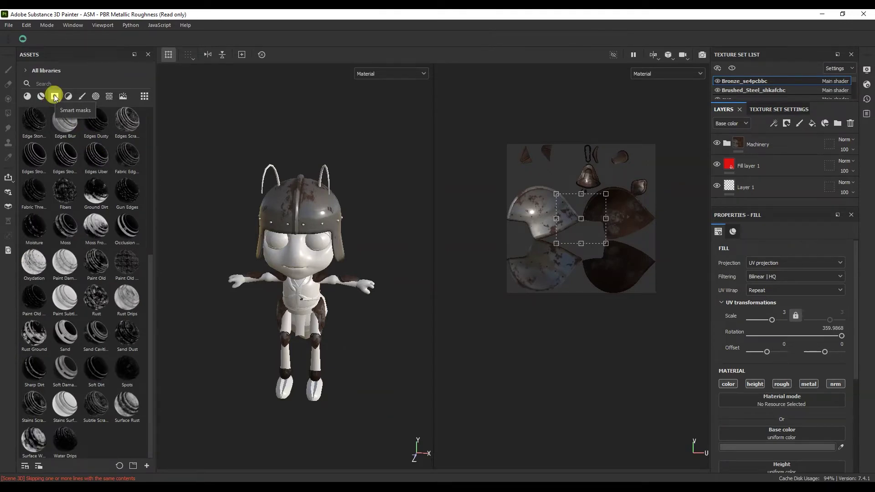
left_click(67, 96)
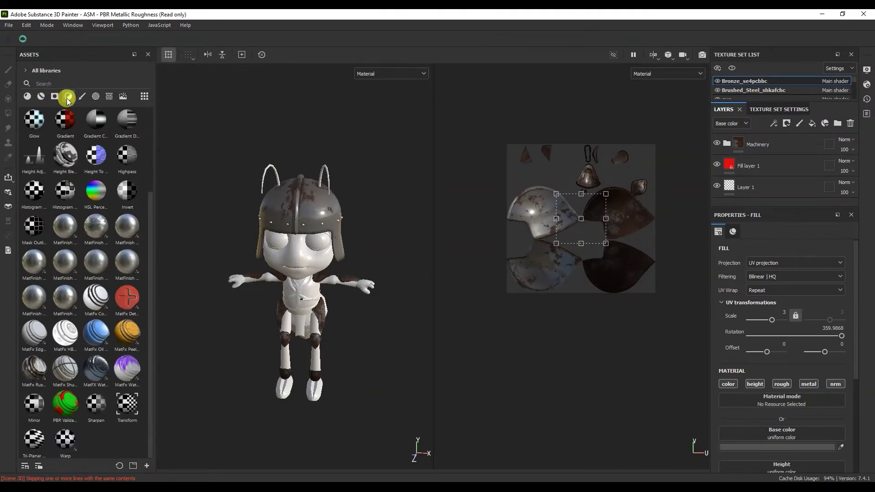
Add an empty filter to Fill layer 1 and look through the available filters without choosing one.
right_click(729, 165)
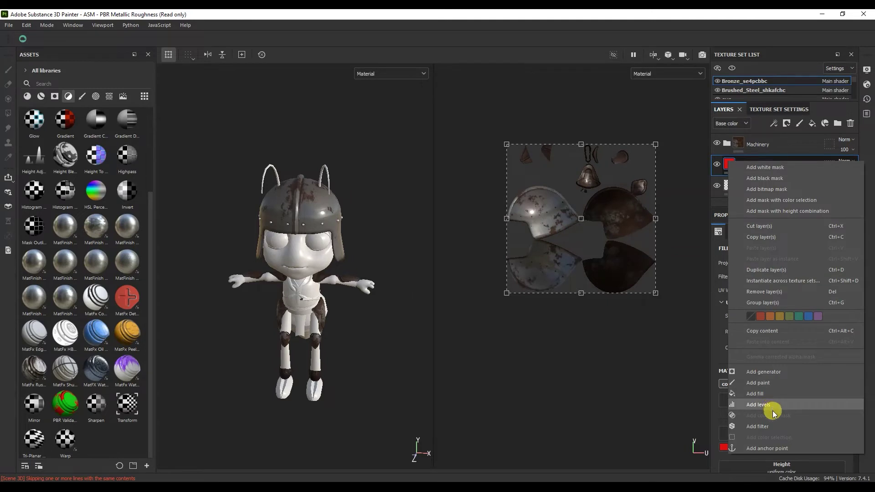
left_click(775, 426)
left_click(783, 257)
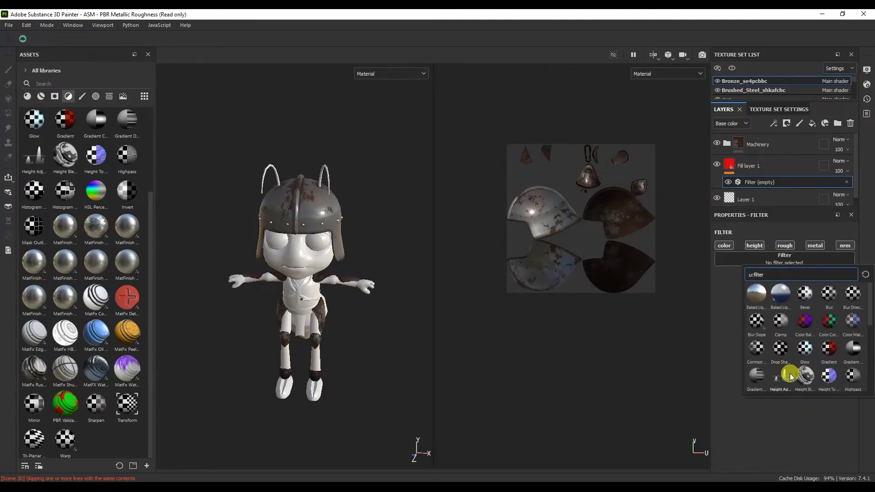
left_click(731, 323)
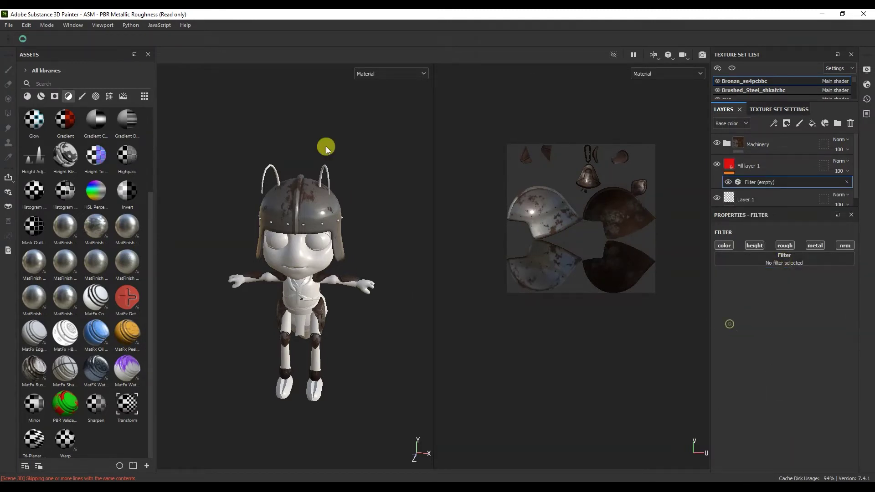
Browse the brushes, alphas, textures and environment maps in the asset library.
left_click(83, 95)
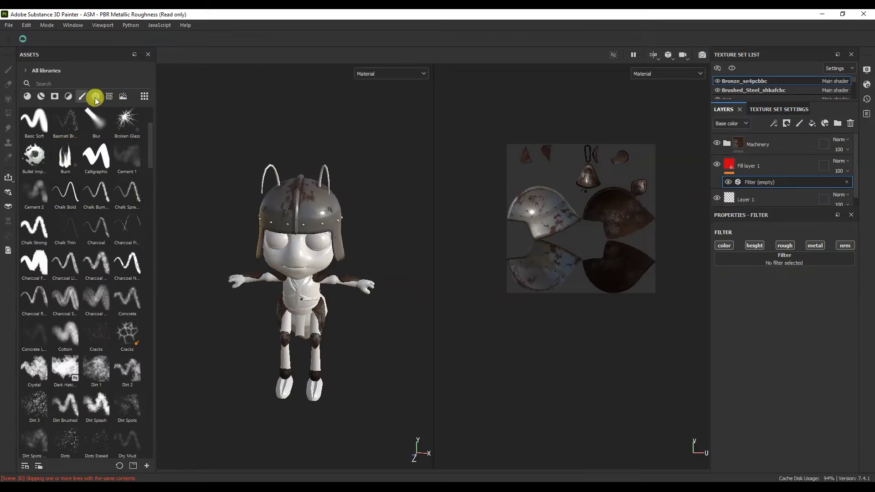
left_click(95, 96)
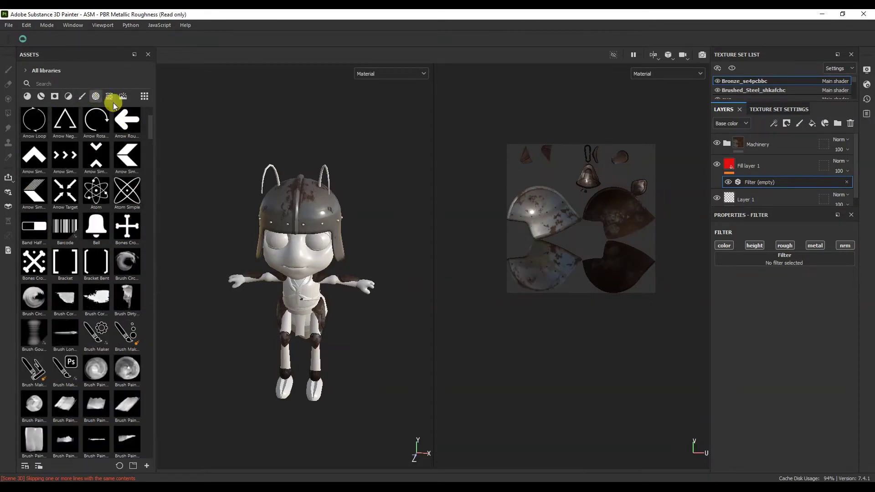
left_click(110, 97)
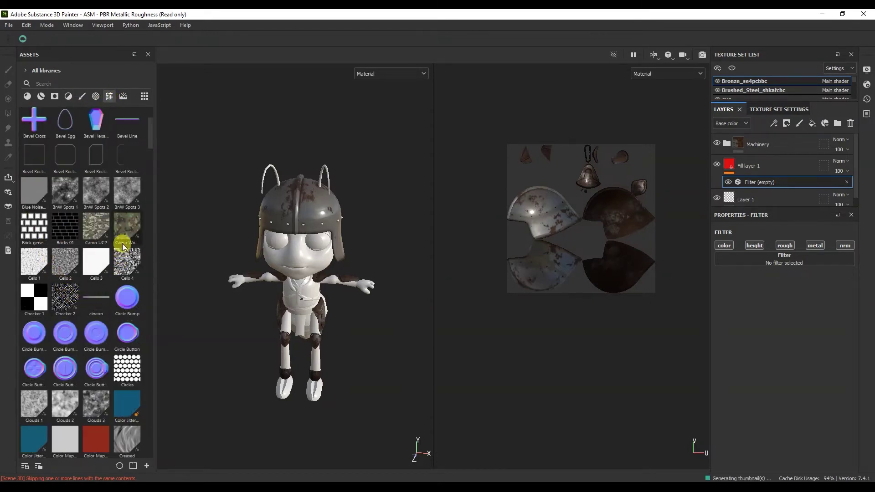
left_click(123, 98)
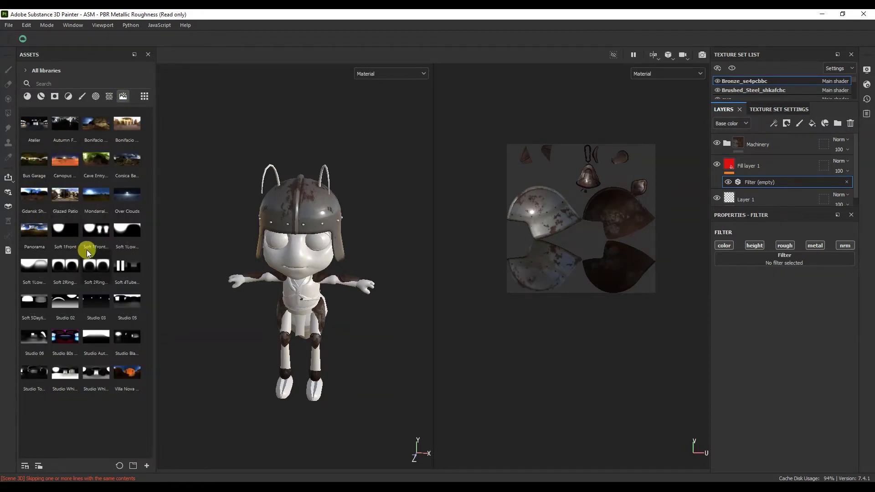
Try the Canopus and Soft 1Front environment maps on the scene and end with Over Clouds.
left_click_drag(71, 157, 309, 107)
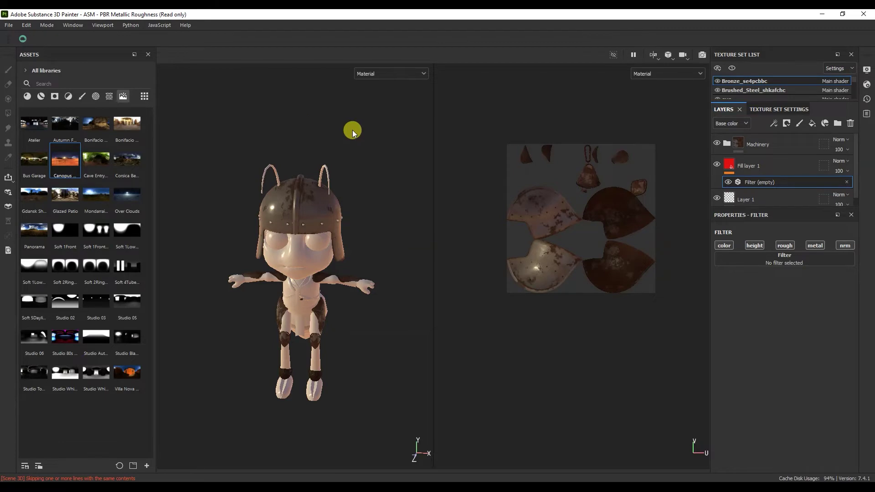
right_click(327, 128)
left_click(286, 132)
mouse_move(312, 133)
right_mouse_down("shift")
mouse_move(280, 125)
mouse_move(238, 132)
mouse_move(318, 148)
right_mouse_up("shift")
left_click_drag(67, 236, 362, 122)
left_click_drag(127, 195, 293, 101)
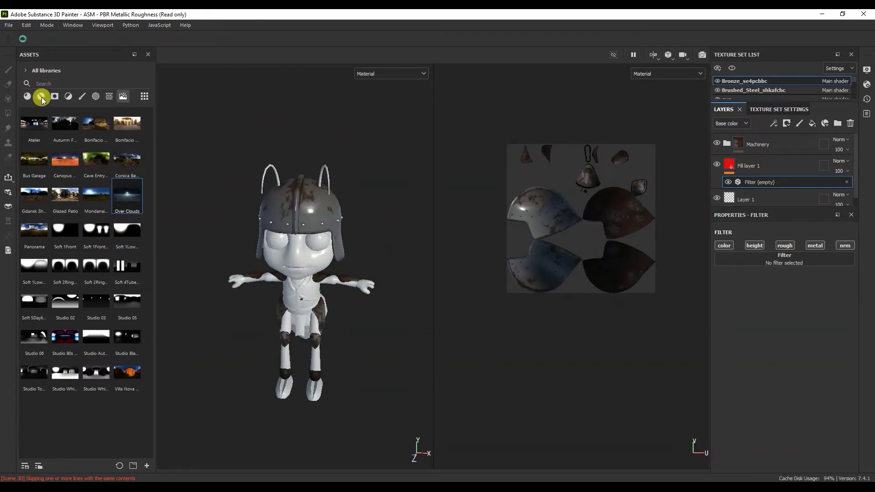
Set Layer 1's paint base color to red DB0606 and move Layer 1 above the Machinery group.
left_click(719, 194)
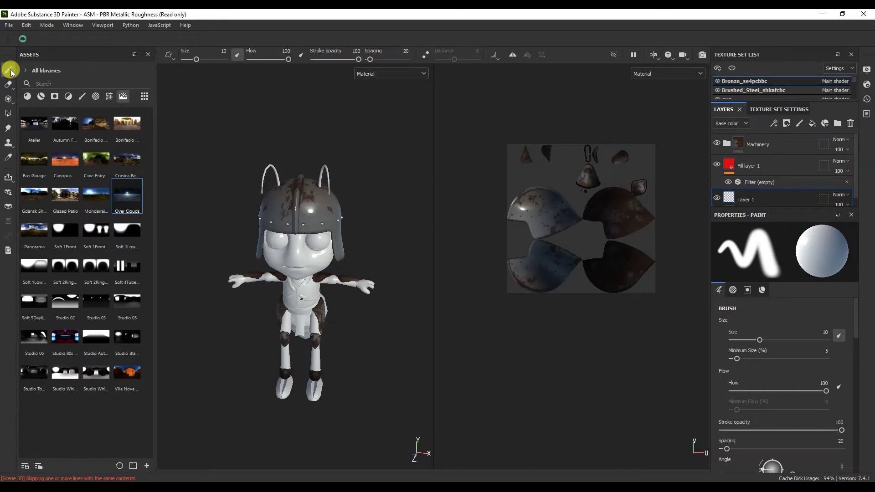
left_click_drag(853, 331, 865, 449)
left_click(798, 328)
left_click_drag(762, 287, 767, 275)
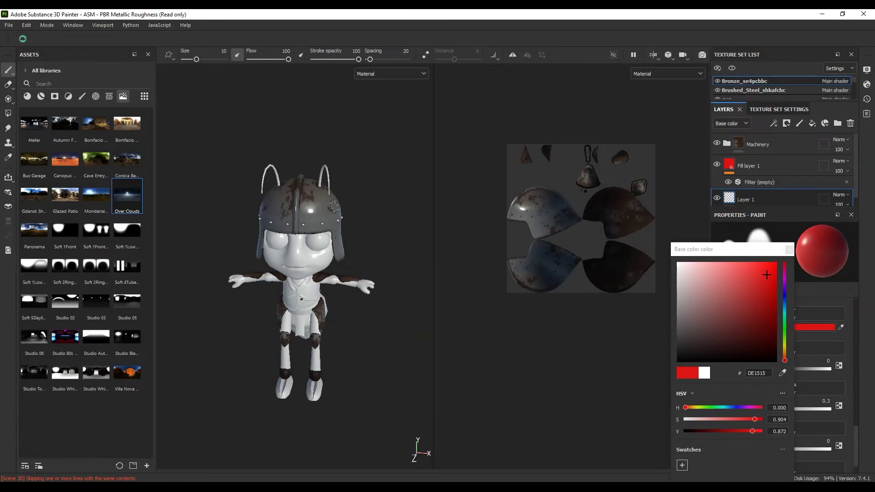
scroll(334, 206, "up", 4)
left_click_drag(770, 301, 774, 276)
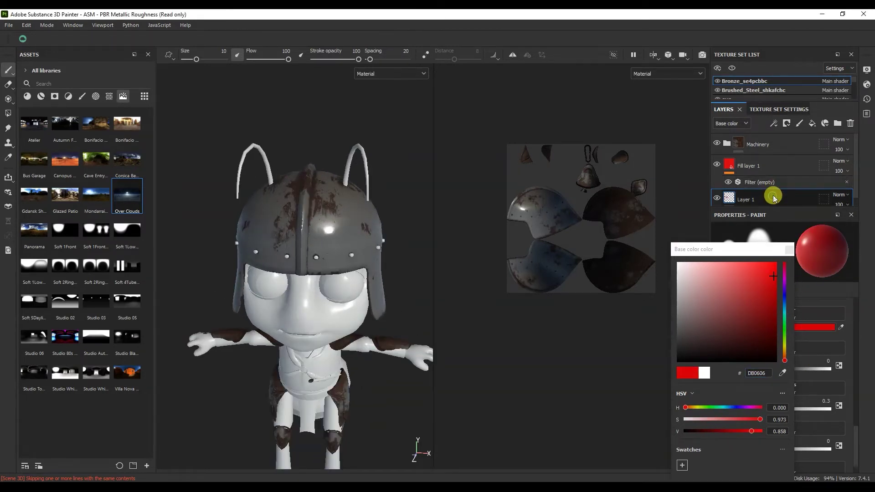
left_click(787, 247)
left_click_drag(766, 199, 754, 139)
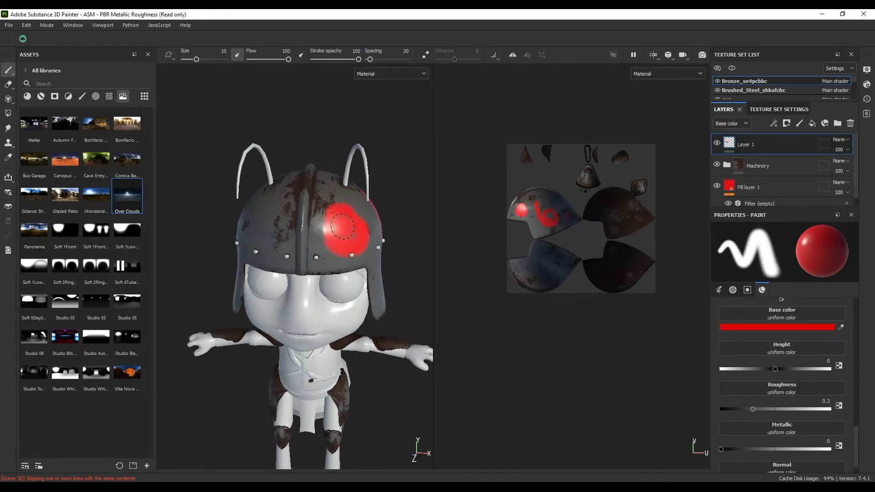
Paint red strokes and patches on the front and sides of the helmet.
left_click_drag(307, 242, 230, 250, "alt")
left_click_drag(365, 240, 219, 239, "alt")
left_click(353, 246)
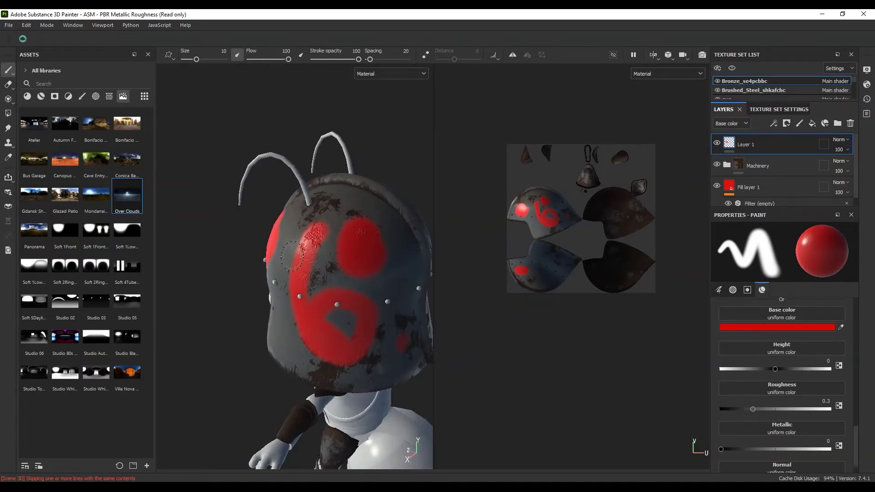
left_click_drag(292, 256, 367, 241, "alt")
left_click_drag(236, 255, 391, 212, "alt")
right_click_drag(296, 189, 296, 200, "alt")
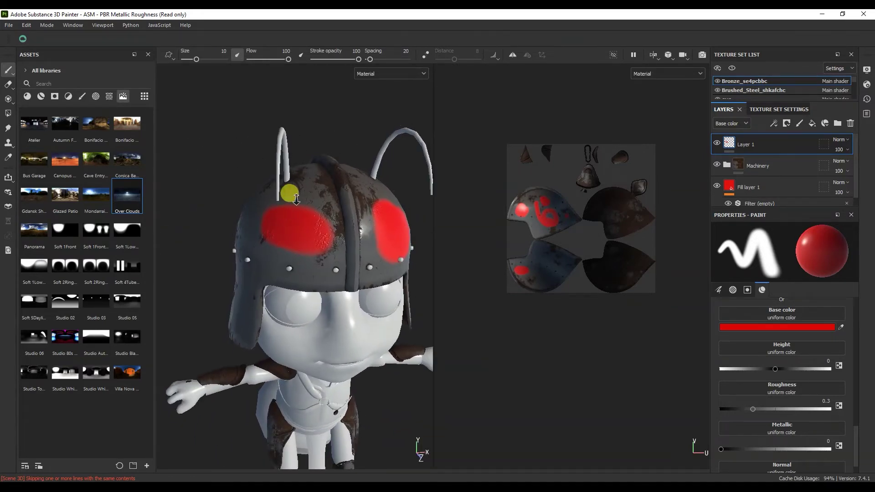
left_click_drag(296, 199, 108, 267, "alt")
Erase part of the red patch on the helmet's front with the Eraser.
left_click(15, 84)
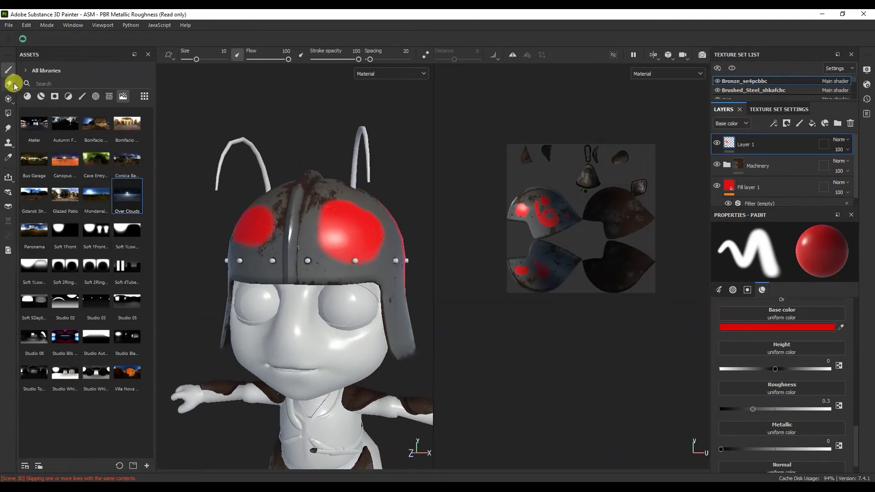
left_click(10, 87)
left_click_drag(339, 253, 355, 249)
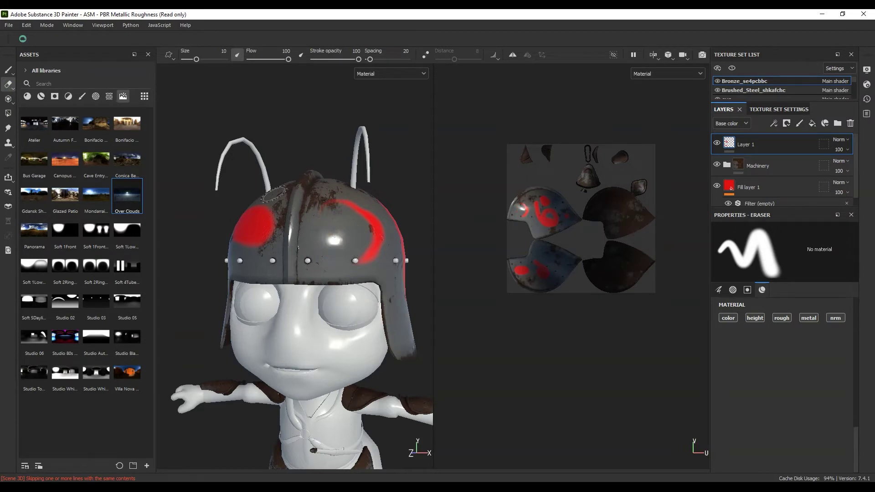
Switch to the Projection tool and light the scene with the Mondarrain environment map.
left_click(17, 97)
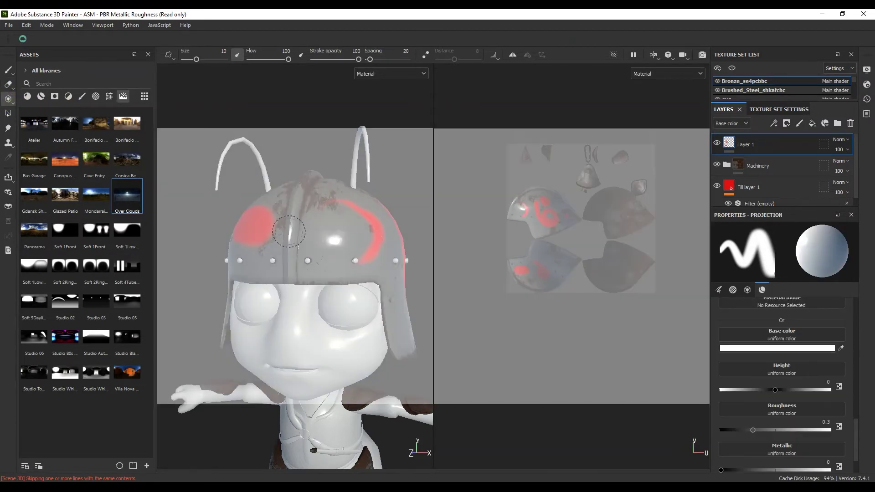
scroll(314, 245, "down", 4)
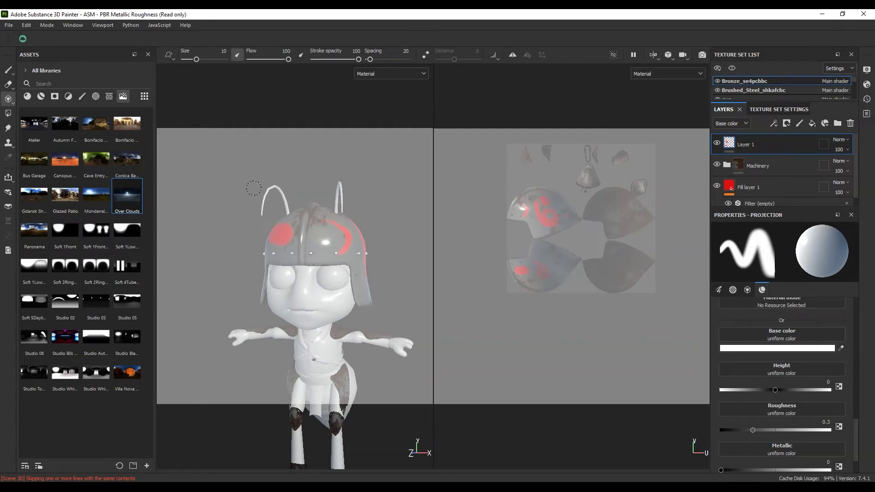
left_click(8, 113)
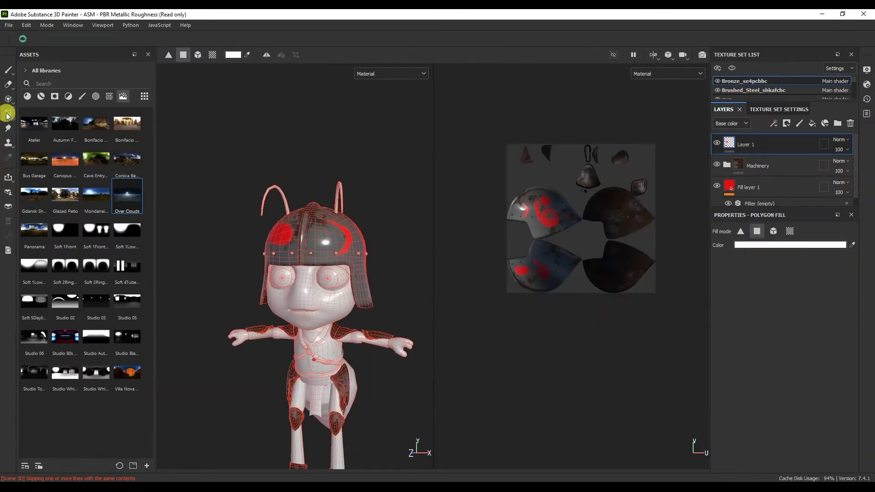
left_click(9, 100)
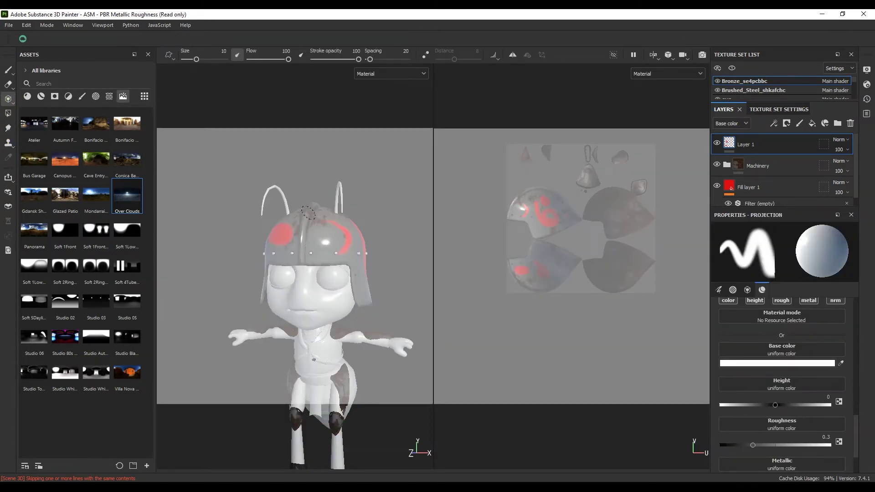
left_click_drag(328, 224, 286, 258, "alt")
left_click_drag(94, 193, 307, 233)
right_click_drag(319, 236, 350, 238, "shift")
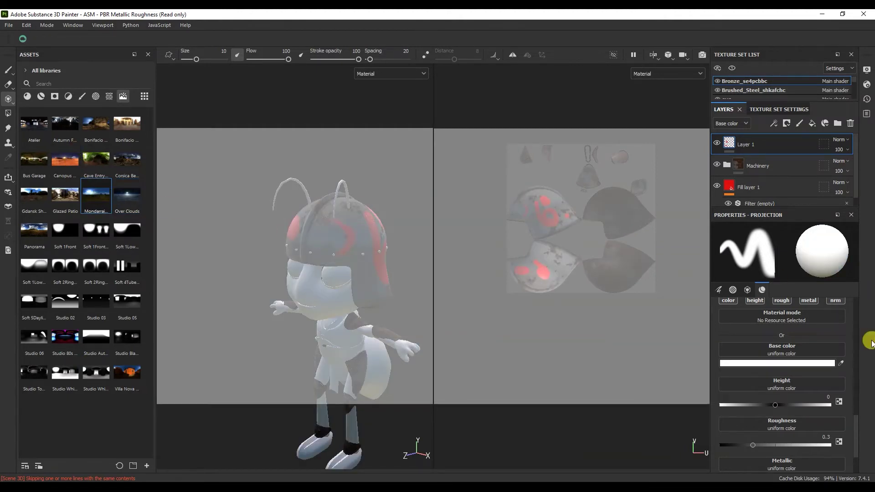
Assign the Mondarrain 3 image as the Projection tool's base color.
scroll(751, 375, "down", 2)
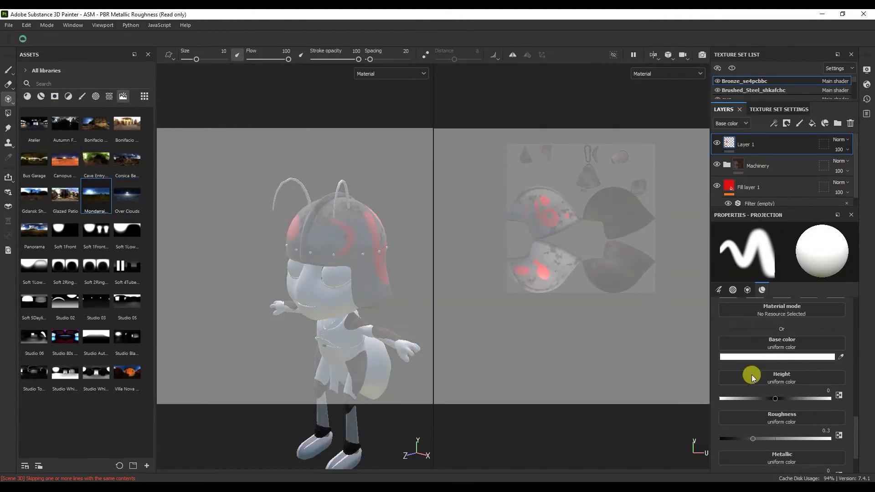
scroll(751, 375, "up", 5)
scroll(751, 375, "down", 4)
left_click_drag(101, 218, 782, 345)
scroll(321, 238, "up", 1)
Project the landscape image onto the helmet's front and side, and remove the image from the base color.
mouse_move(321, 239)
left_mouse_down()
mouse_move(333, 248)
mouse_move(293, 207)
mouse_move(283, 226)
left_mouse_up()
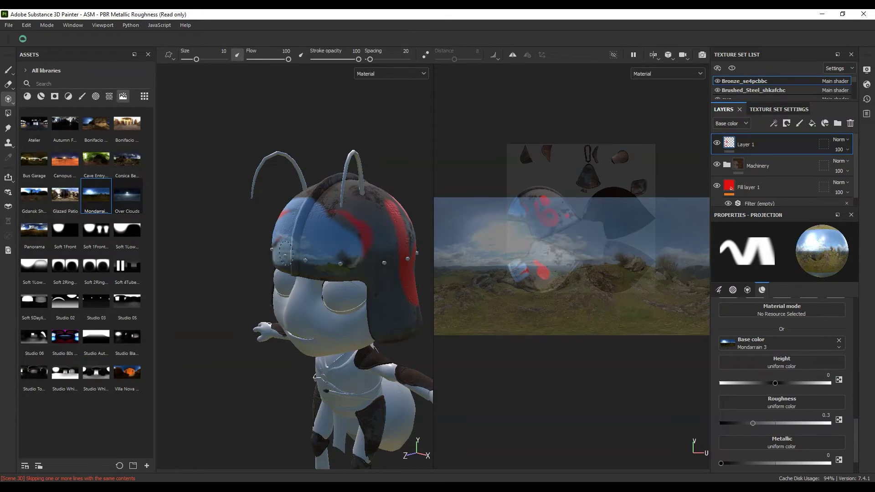
left_click_drag(379, 258, 314, 217)
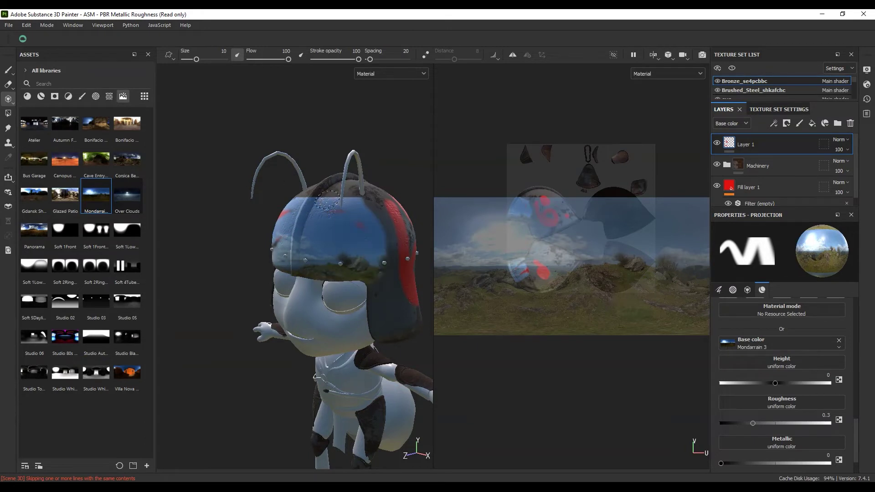
left_click_drag(394, 240, 398, 311)
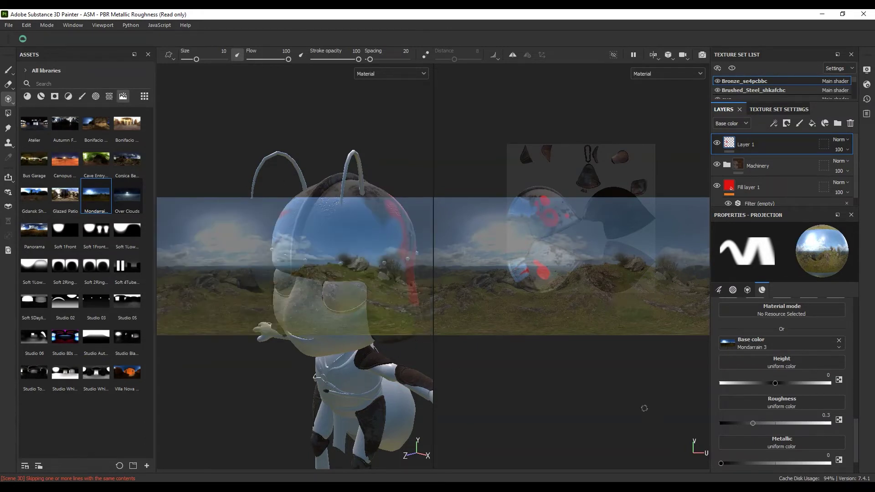
left_click(839, 341)
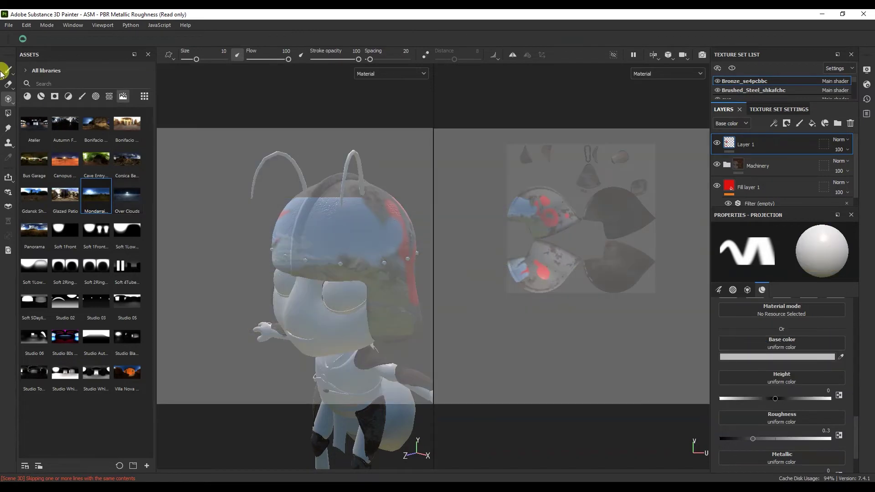
Fill polygon areas of the helmet and arm guards with white using Polygon Fill.
left_click(8, 114)
left_click_drag(342, 253, 289, 299, "alt")
middle_click_drag(373, 314, 279, 297, "alt")
mouse_move(279, 297)
left_mouse_down()
mouse_move(305, 337)
mouse_move(354, 378)
mouse_move(359, 397)
left_mouse_up()
mouse_move(346, 326)
left_mouse_down("alt")
mouse_move(288, 327)
mouse_move(250, 215)
mouse_move(284, 289)
mouse_move(111, 268)
mouse_move(351, 275)
mouse_move(321, 265)
mouse_move(337, 242)
left_mouse_up("alt")
right_click_drag(333, 240, 329, 253, "alt")
middle_click_drag(419, 262, 466, 247, "alt")
Set the polygon fill color to red FF0606 and fill the entire helmet with it.
left_click(786, 246)
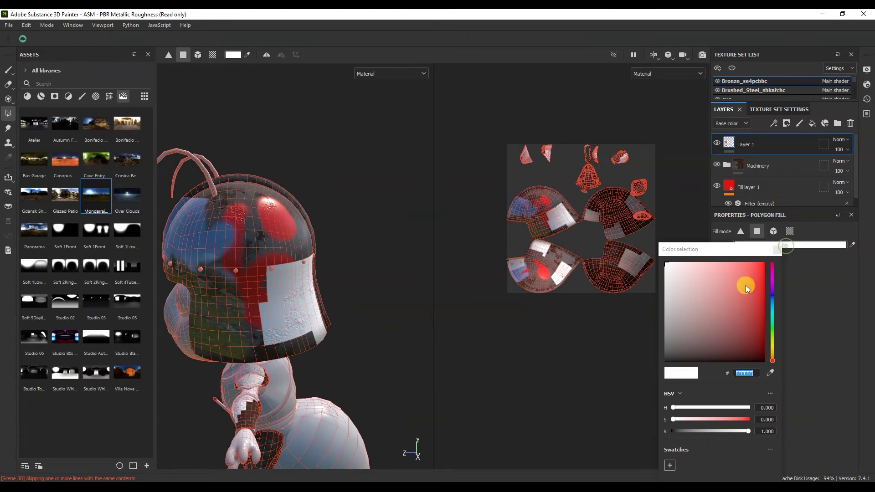
left_click(762, 264)
left_click_drag(294, 279, 270, 264, "alt")
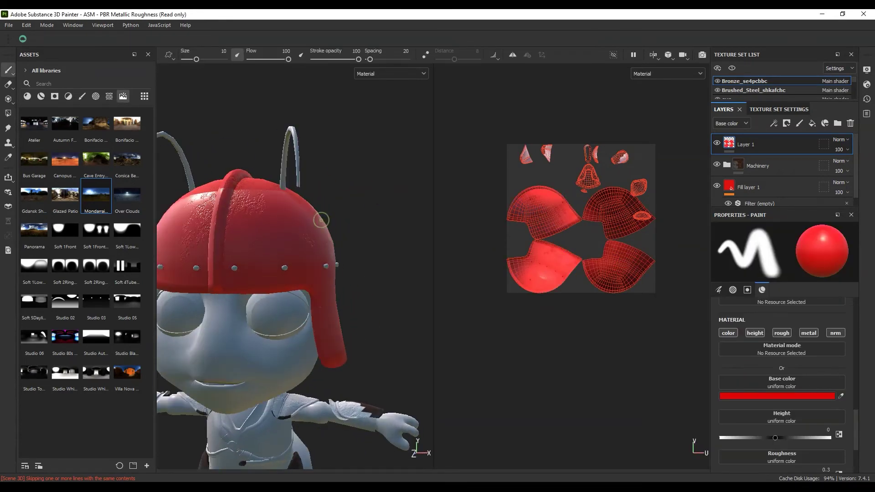
left_click_drag(320, 221, 333, 188, "alt")
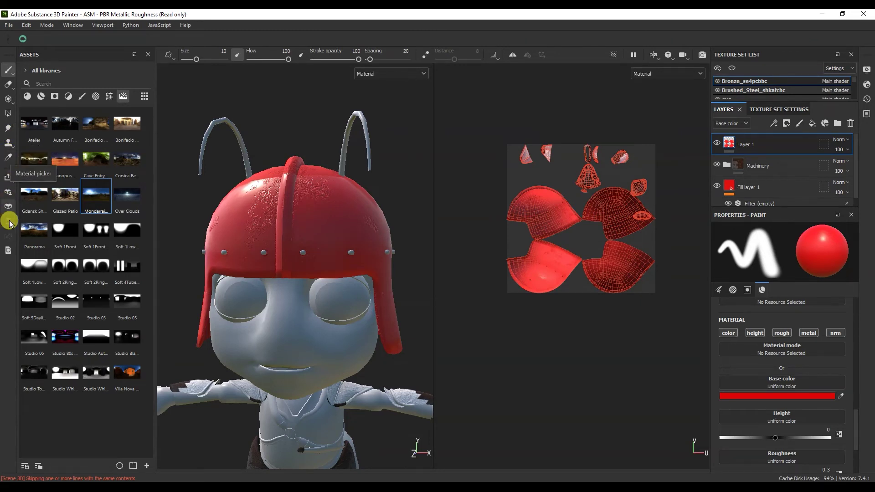
Set the paint brush to size 3.45 and base color white FFFFFF, and dab small spots on the helmet's front.
left_click_drag(279, 234, 296, 196, "alt")
right_click_drag(297, 196, 285, 174, "alt")
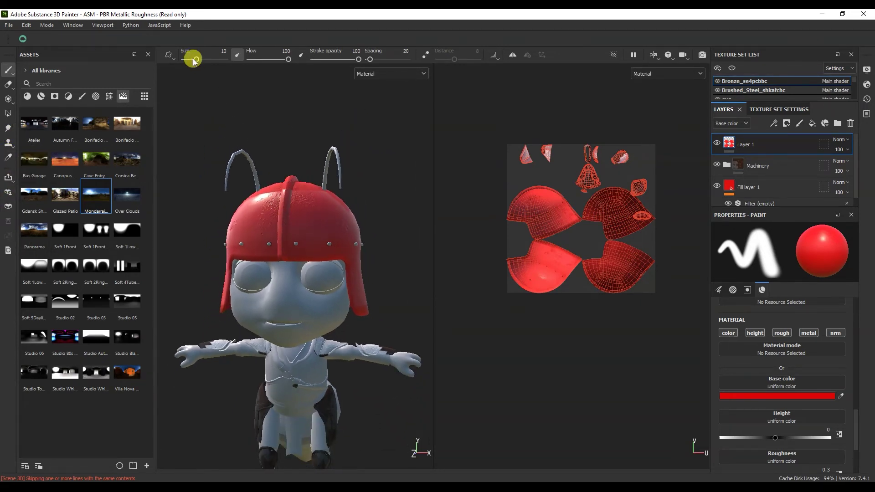
left_click_drag(194, 59, 211, 59)
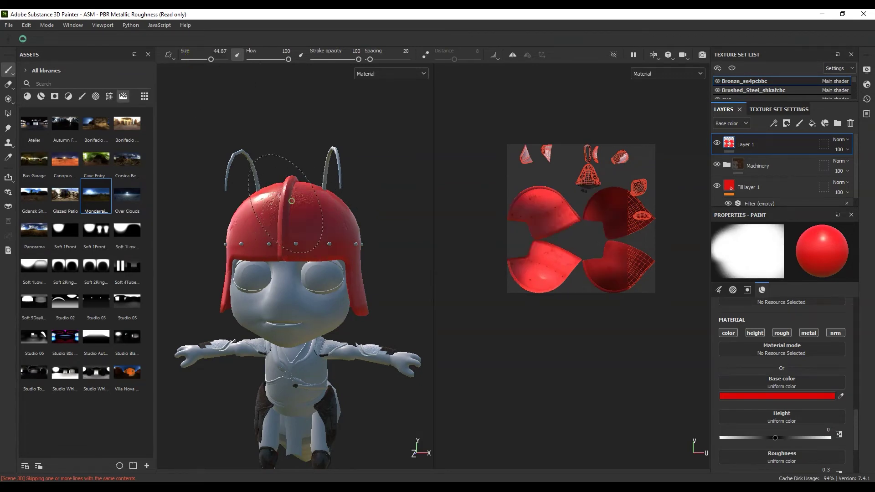
left_click_drag(220, 62, 191, 61)
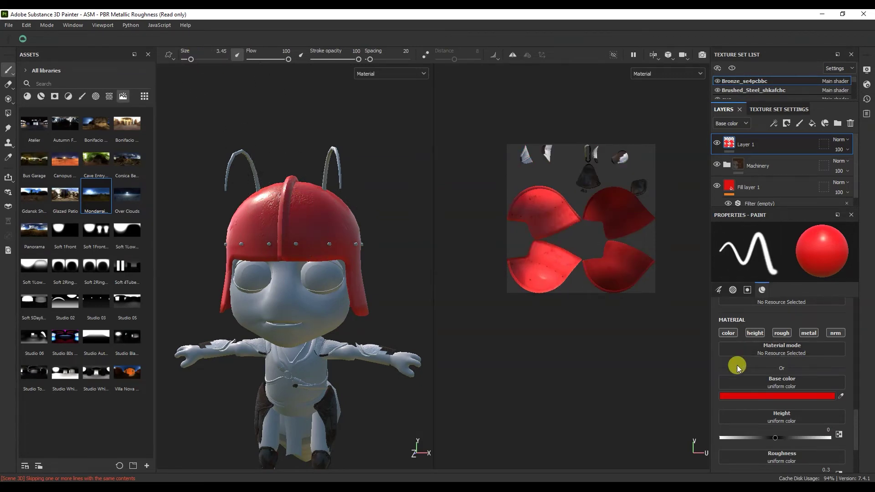
left_click(736, 395)
left_click_drag(758, 301, 740, 260)
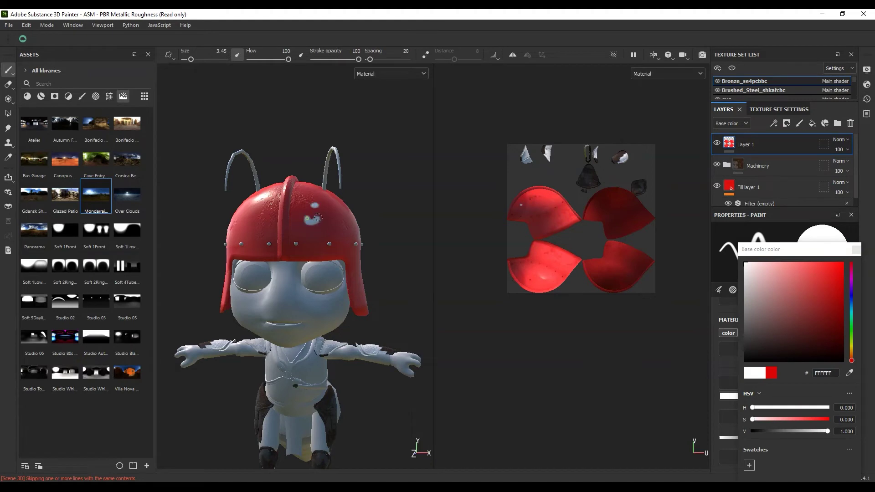
Paint the helmet's front white with brush size 52.55, and continue with stroke opacity lowered to 21.
left_click_drag(192, 59, 213, 59)
left_click_drag(269, 211, 283, 199)
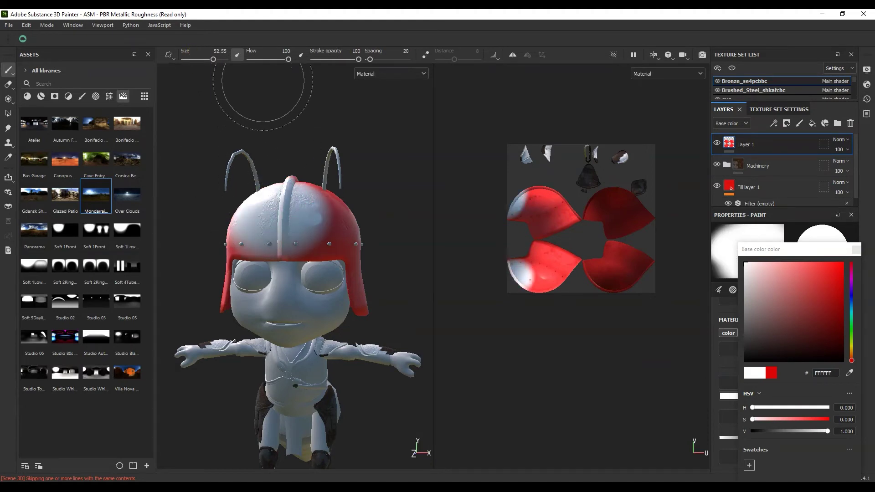
mouse_move(264, 60)
left_mouse_down()
mouse_move(252, 59)
mouse_move(323, 59)
left_mouse_up()
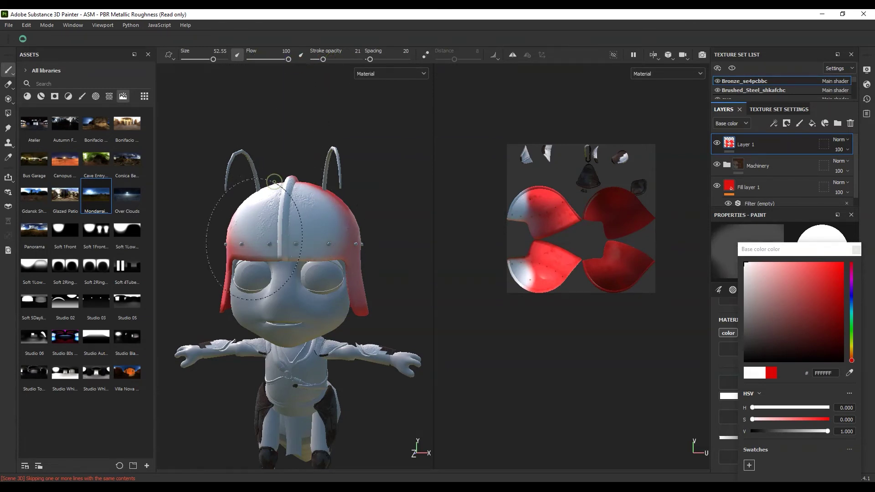
Set stroke opacity to 100, spacing to 207 and brush size to 3.45, and paint spaced white dots on the helmet's side.
left_click_drag(323, 60, 388, 60)
left_click_drag(327, 219, 337, 214, "alt")
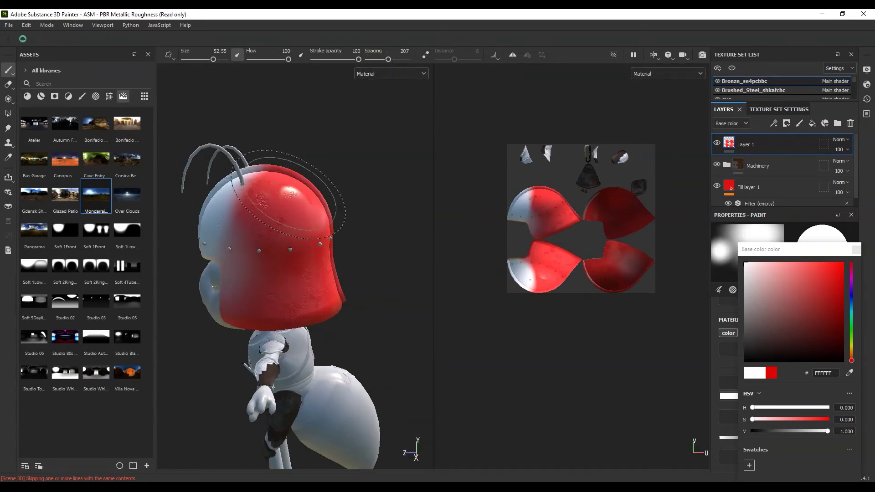
left_click_drag(208, 59, 191, 59)
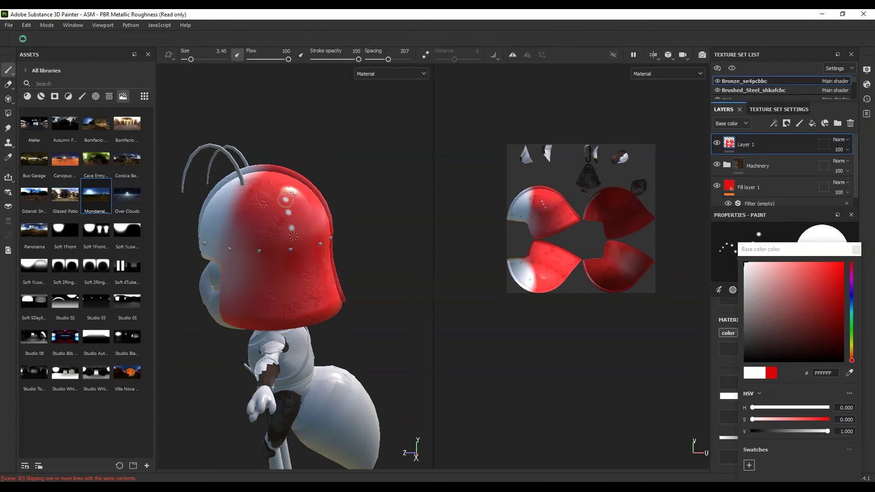
Undo the spaced dots, test brush spacing 400, and paint a continuous white stroke on the helmet's side with spacing 5.
key("ctrl+z")
left_click(857, 249)
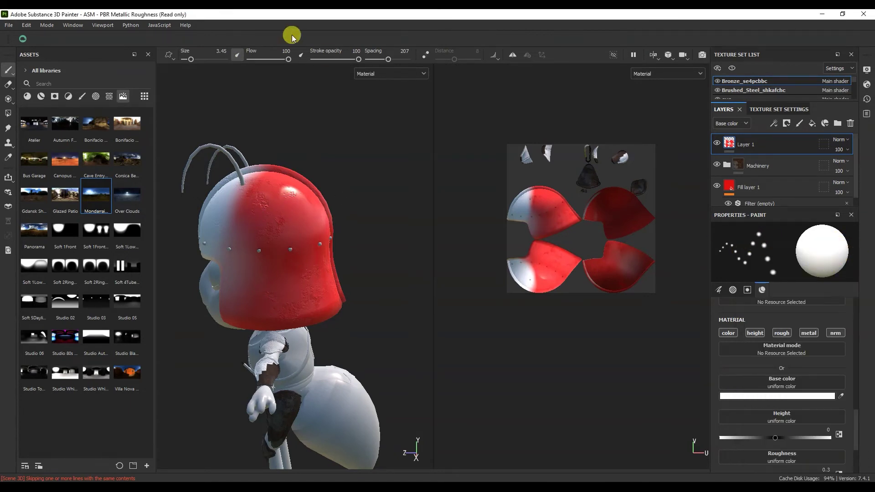
mouse_move(388, 59)
left_mouse_down()
mouse_move(407, 60)
mouse_move(318, 54)
mouse_move(412, 63)
left_mouse_up()
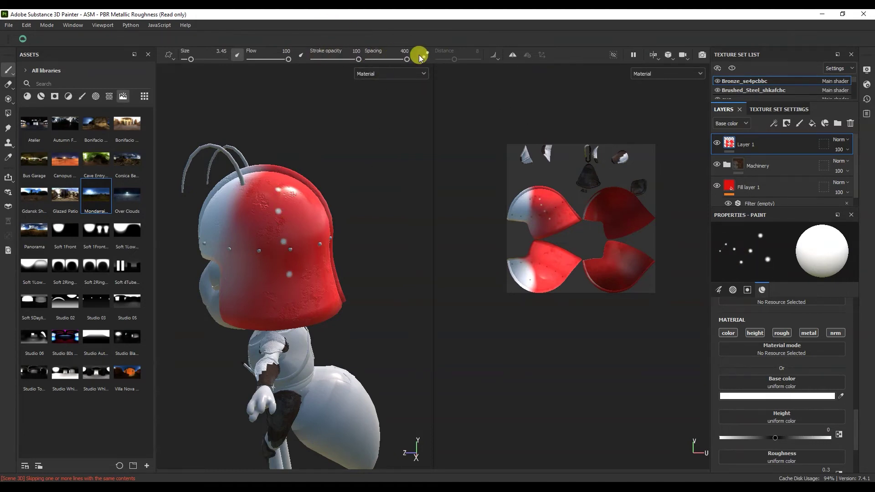
left_click_drag(419, 57, 367, 58)
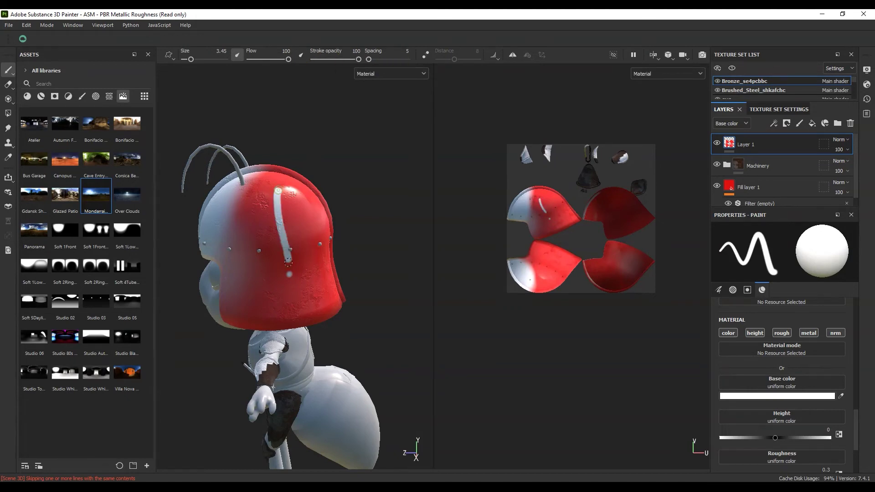
Enable Lazy Mouse at distance 8 and paint smooth curved white strokes on one rear half of the helmet.
left_click(425, 55)
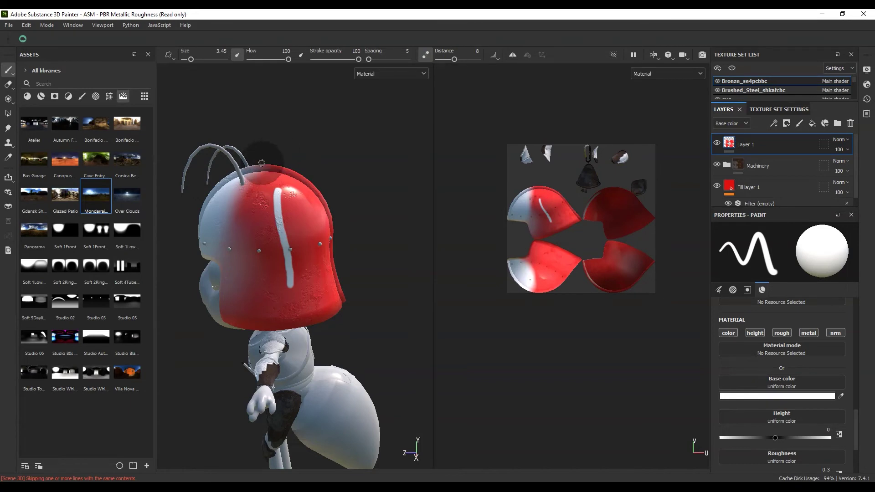
left_click_drag(263, 164, 198, 187, "alt")
mouse_move(268, 200)
left_mouse_down()
mouse_move(262, 246)
mouse_move(230, 262)
mouse_move(245, 303)
mouse_move(289, 288)
mouse_move(272, 250)
mouse_move(245, 277)
mouse_move(293, 197)
mouse_move(256, 183)
mouse_move(245, 209)
mouse_move(218, 199)
mouse_move(262, 203)
left_mouse_up()
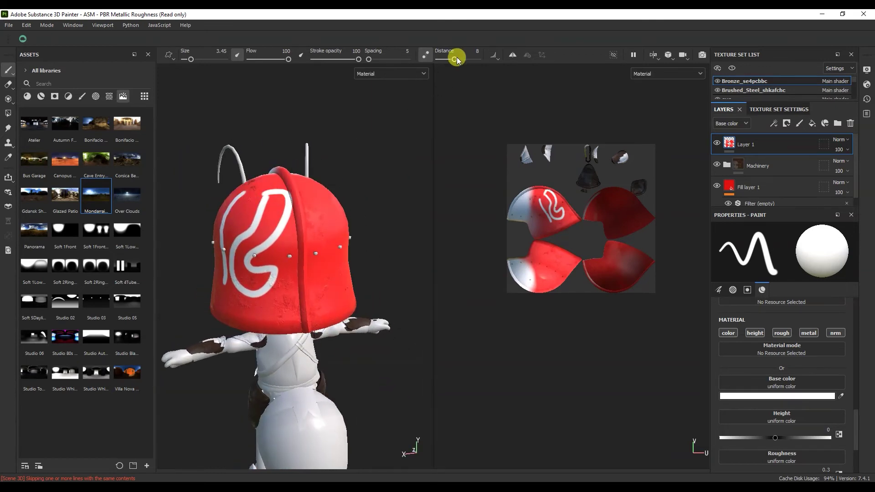
Paint a white stroke on the other rear half of the helmet at Lazy Mouse distance 20, and add curved strokes at distance 2.
left_click_drag(454, 59, 476, 59)
left_click_drag(319, 221, 321, 295)
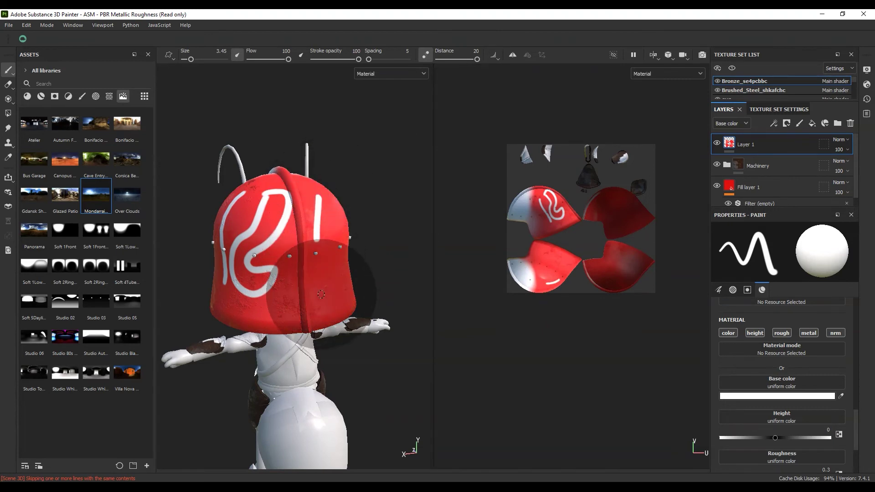
left_click_drag(350, 220, 323, 212, "alt")
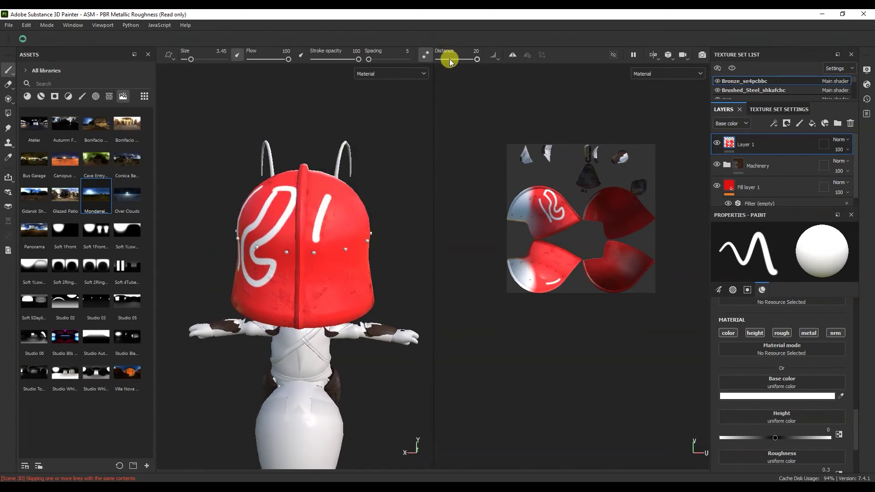
left_click_drag(450, 59, 438, 60)
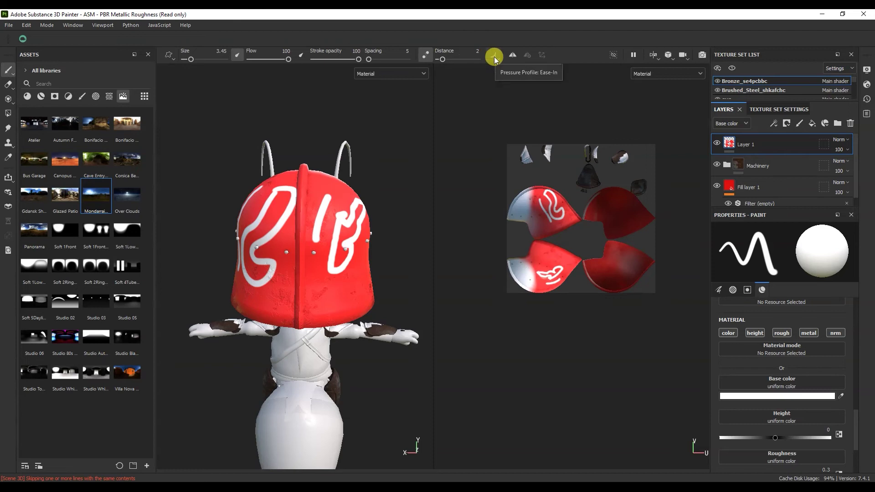
left_click(494, 57)
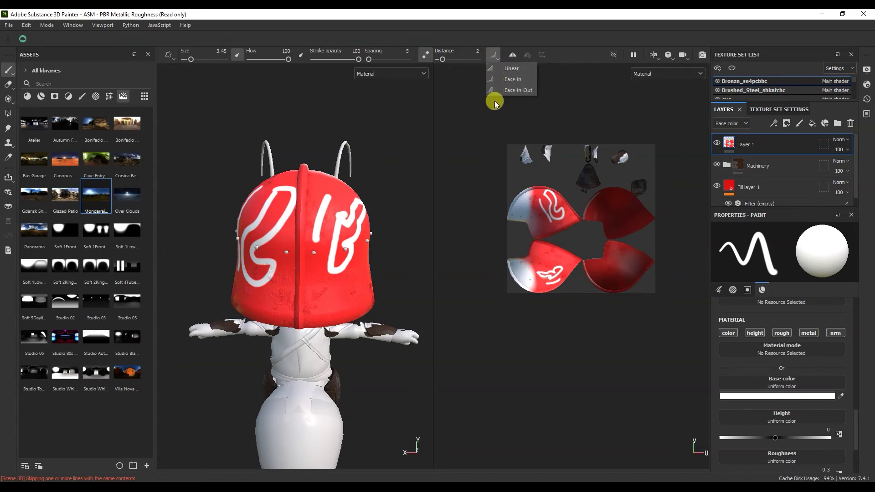
left_click(488, 114)
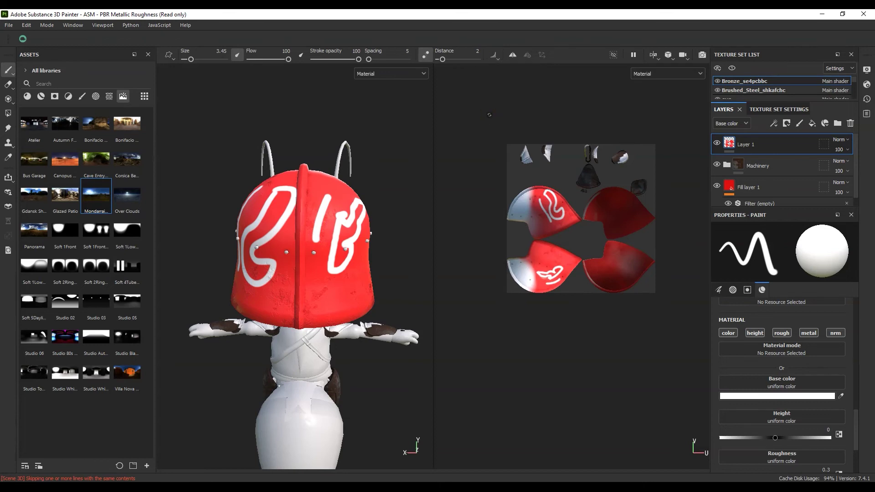
Switch the viewport layout to 3D only and 2D only, and return it to the 3D/2D split.
left_click(651, 56)
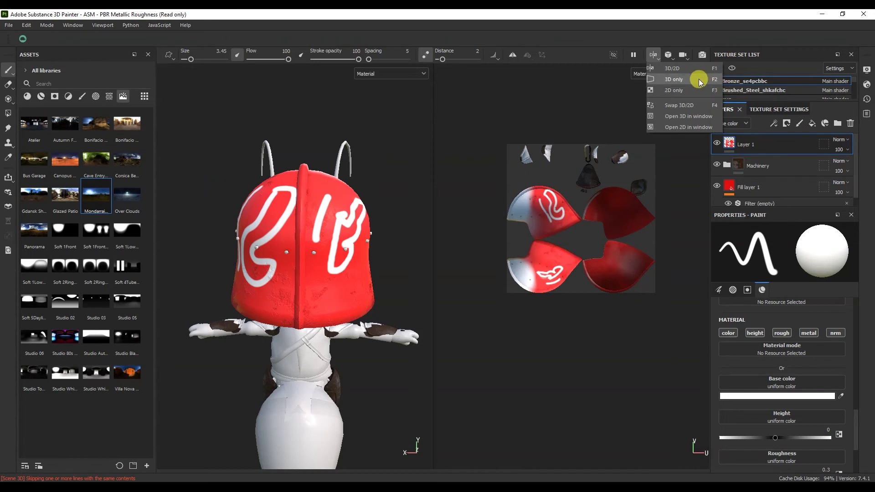
left_click(673, 79)
left_click(656, 58)
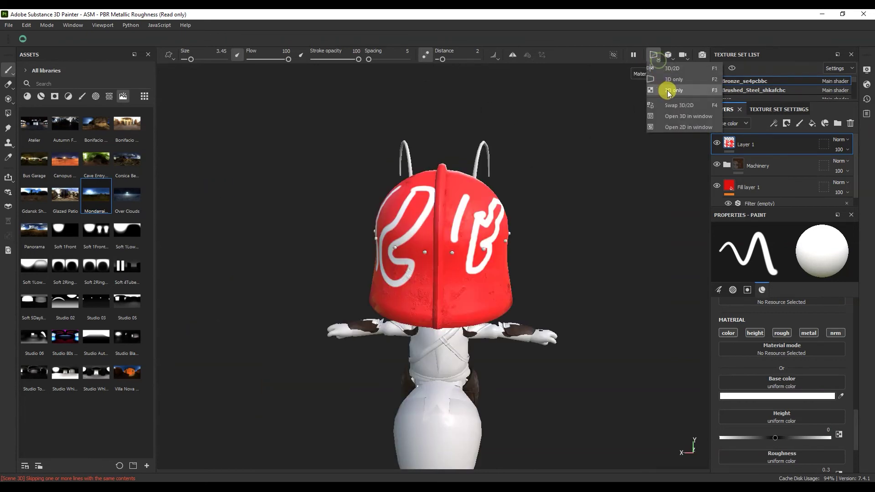
left_click(666, 88)
left_click(653, 54)
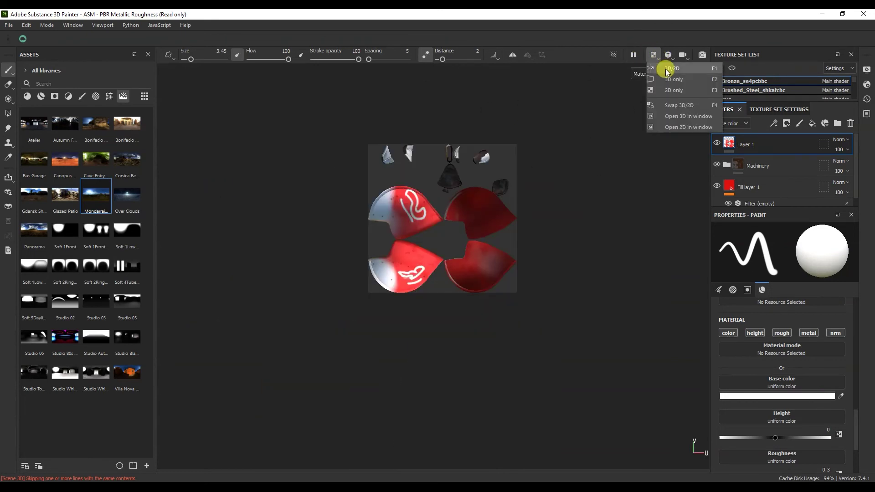
left_click(663, 69)
Compare constrained and free camera rotation by orbiting the character in each mode, and switch back to constrained rotation.
left_click(668, 55)
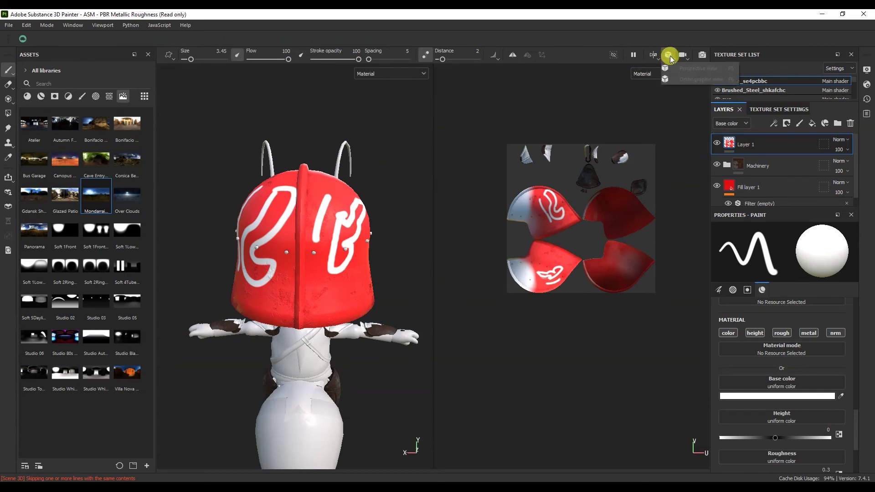
left_click(673, 79)
left_click(682, 54)
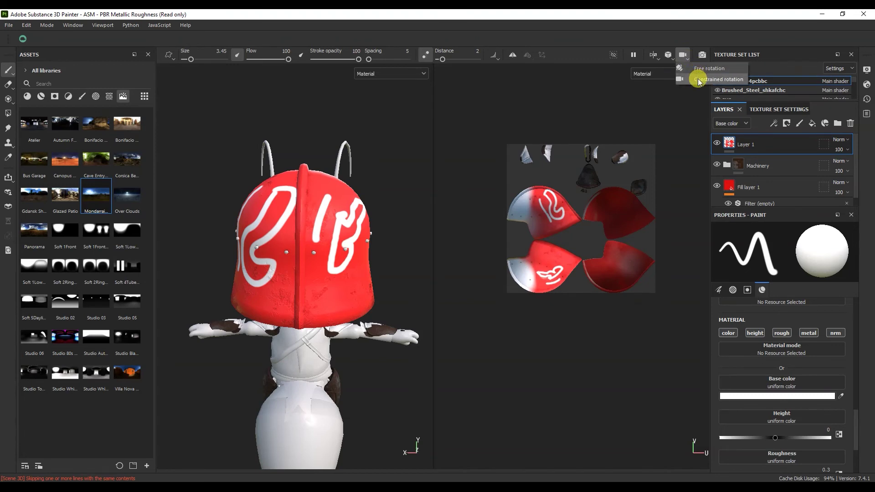
left_click(704, 79)
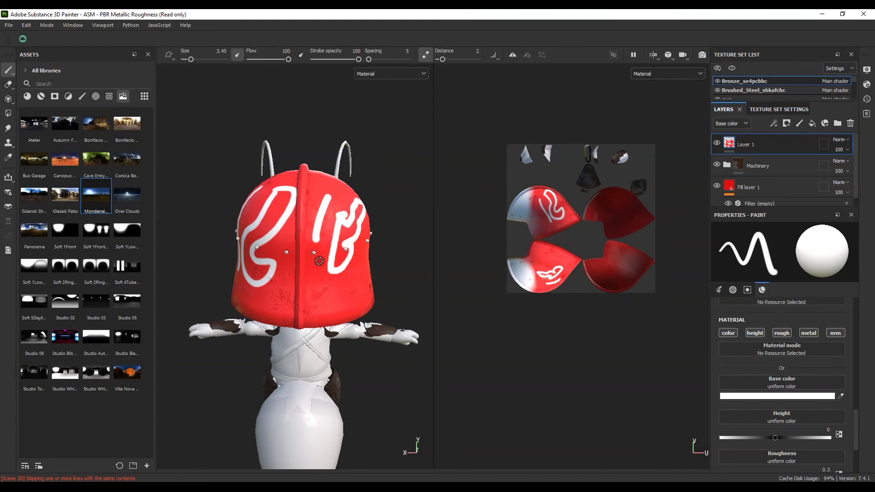
left_click_drag(320, 257, 250, 308, "alt")
left_click(679, 54)
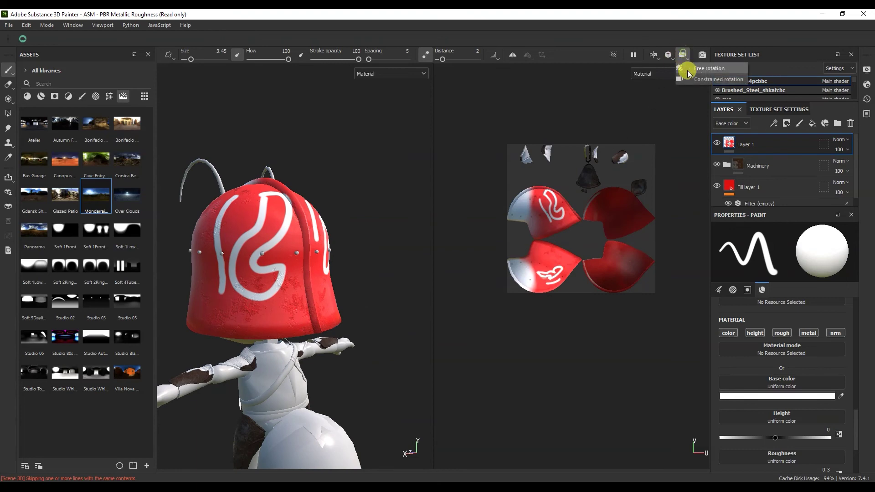
left_click(693, 70)
left_click_drag(556, 89, 308, 164, "alt")
left_click(682, 54)
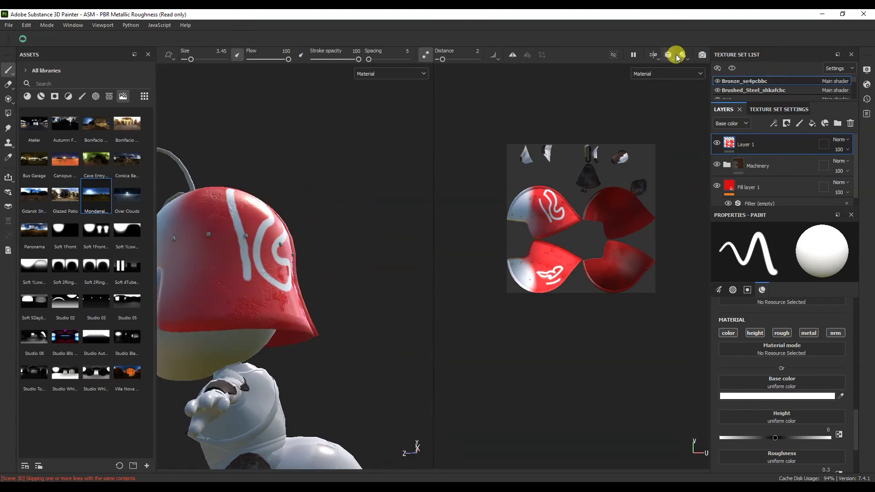
left_click(691, 80)
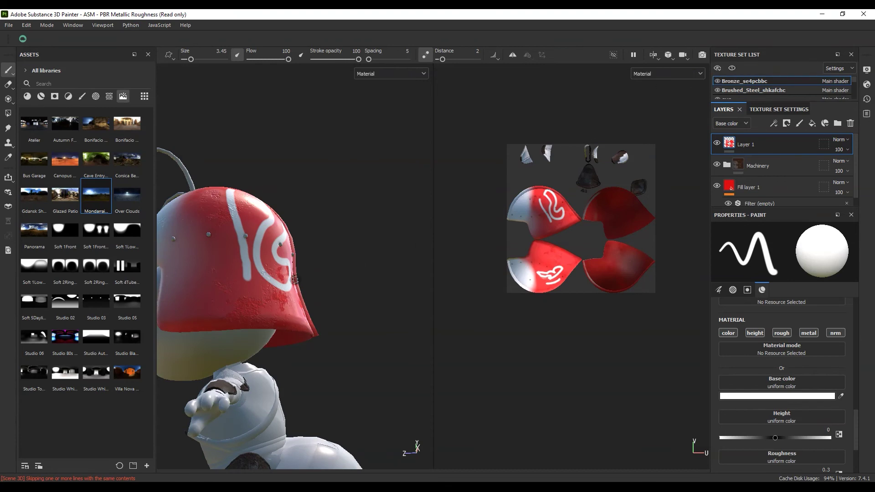
Frame the whole character from the front, preview it in the Iray renderer, and return to painting mode.
key("f")
left_click_drag(282, 270, 386, 275, "alt")
left_click_drag(260, 263, 233, 276, "alt")
middle_click_drag(319, 287, 345, 301, "alt")
left_click_drag(345, 300, 357, 297, "alt")
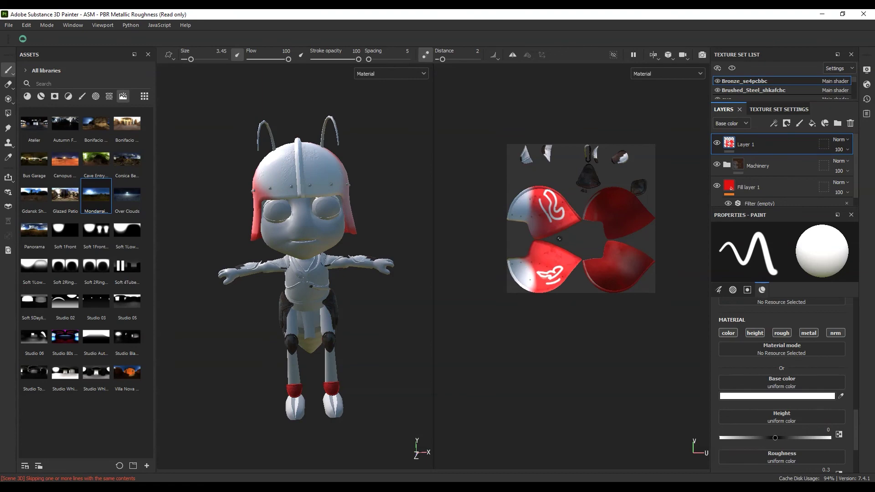
left_click(702, 54)
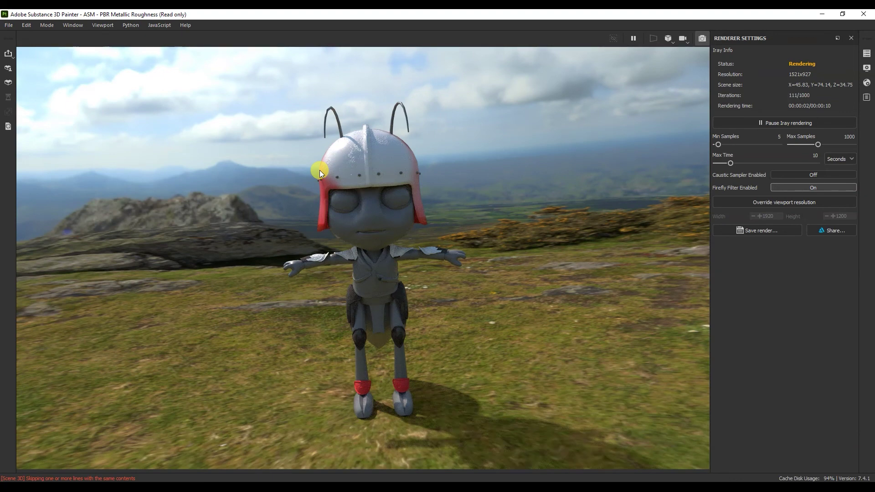
left_click(701, 39)
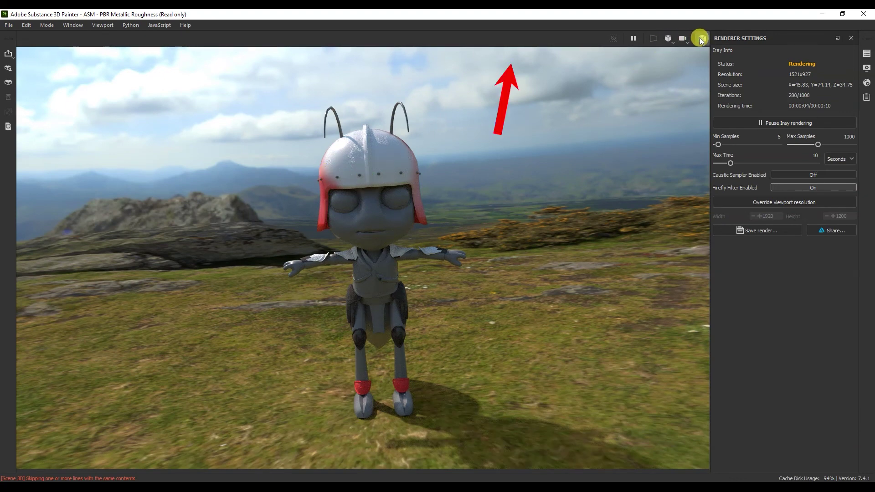
Undock and close the Assets panel, and restore the default workspace layout with Reset UI.
left_click_drag(33, 53, 380, 194)
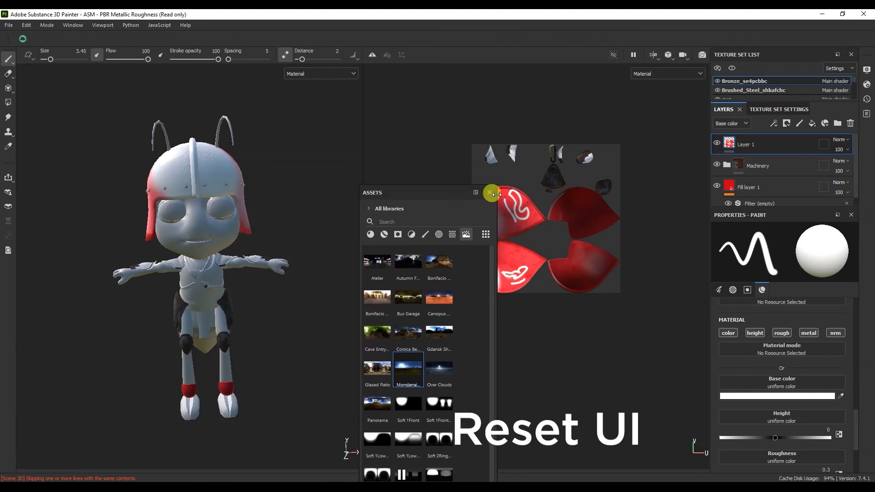
left_click(489, 192)
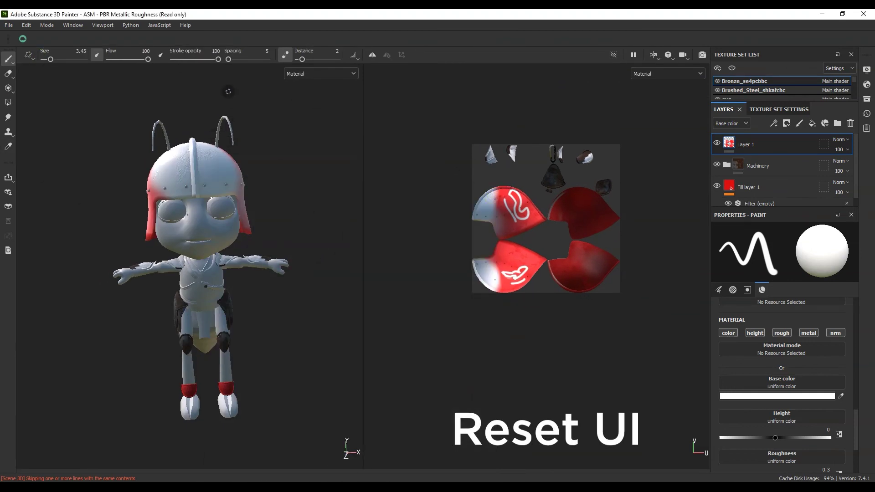
left_click(111, 26)
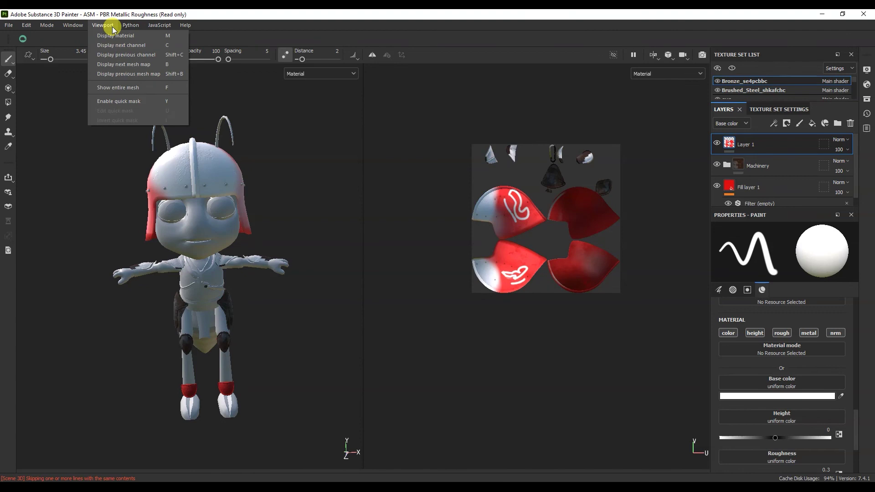
mouse_move(73, 25)
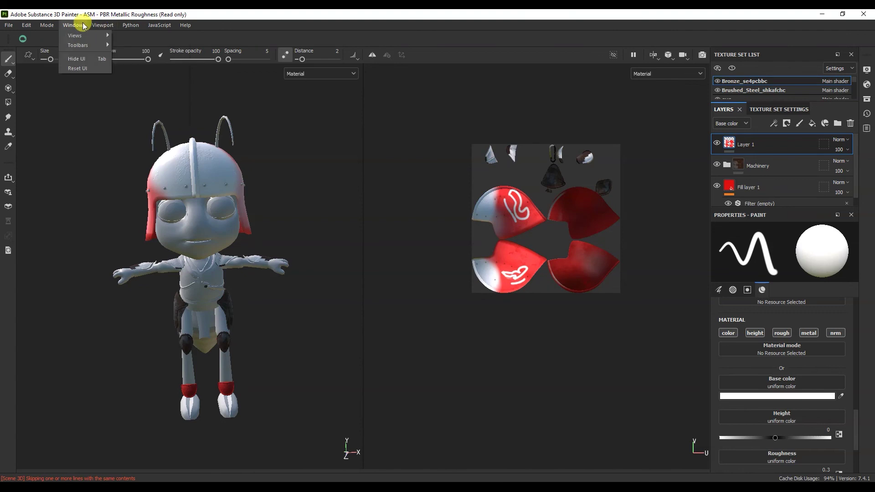
left_click(77, 69)
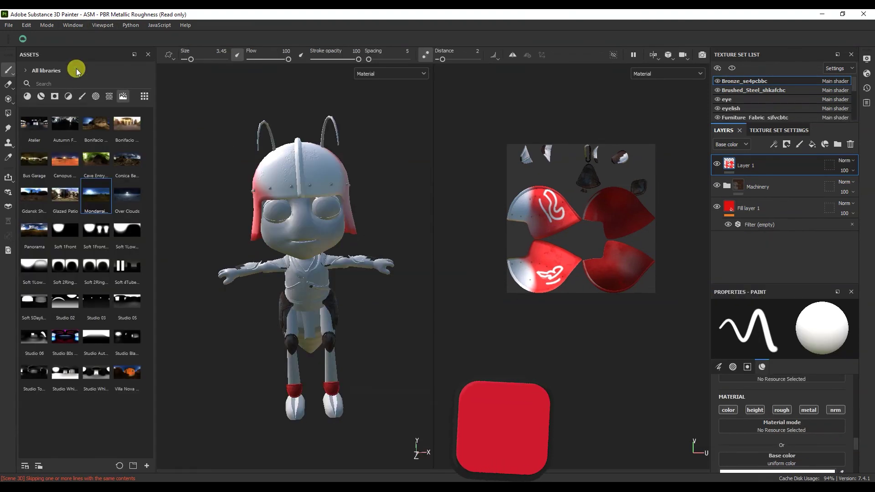